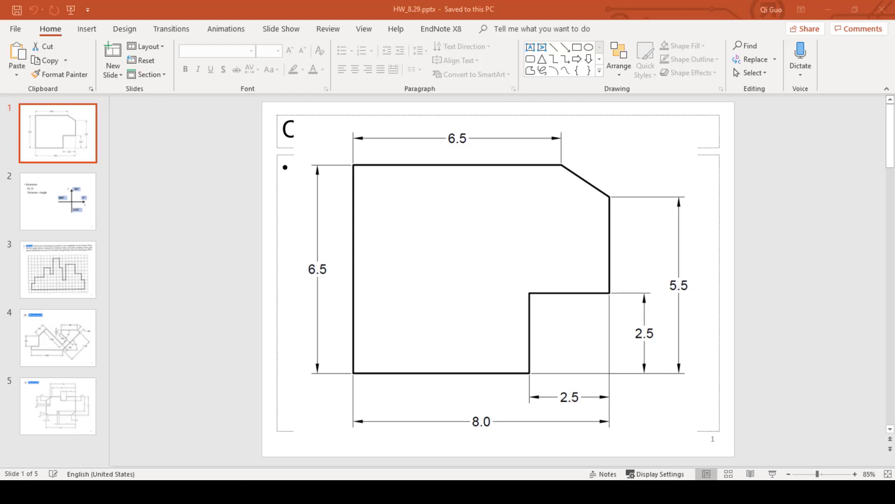
Search Windows for 'autocad' so AutoCAD 2020 appears as the best match
key("super+s")
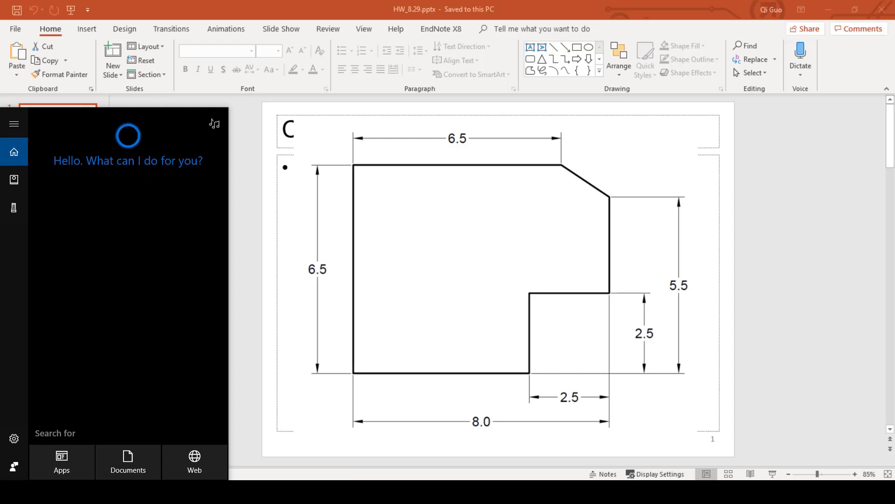
type("autocad")
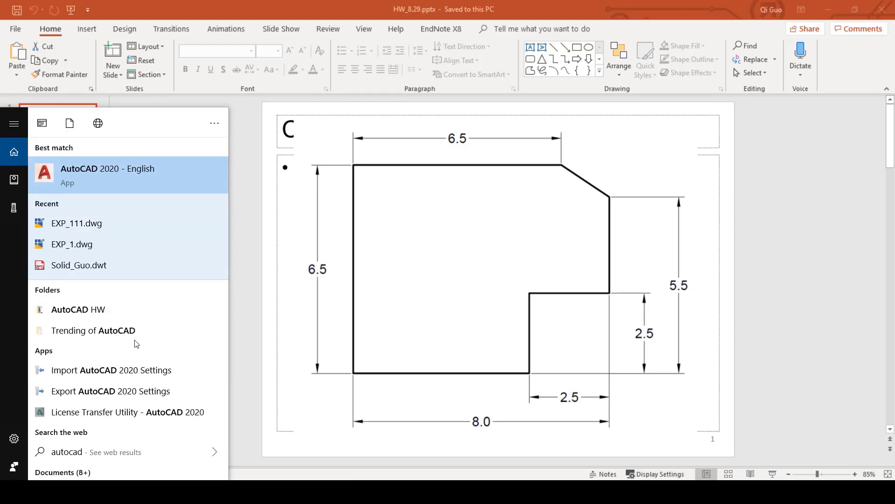
Launch AutoCAD 2020, start blank Drawing1, and move the command window up and enlarge it
left_click(151, 169)
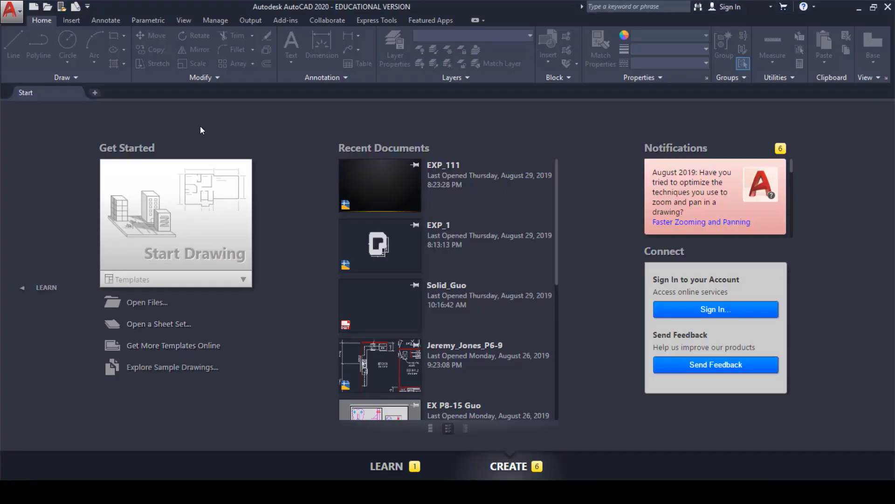
left_click(94, 92)
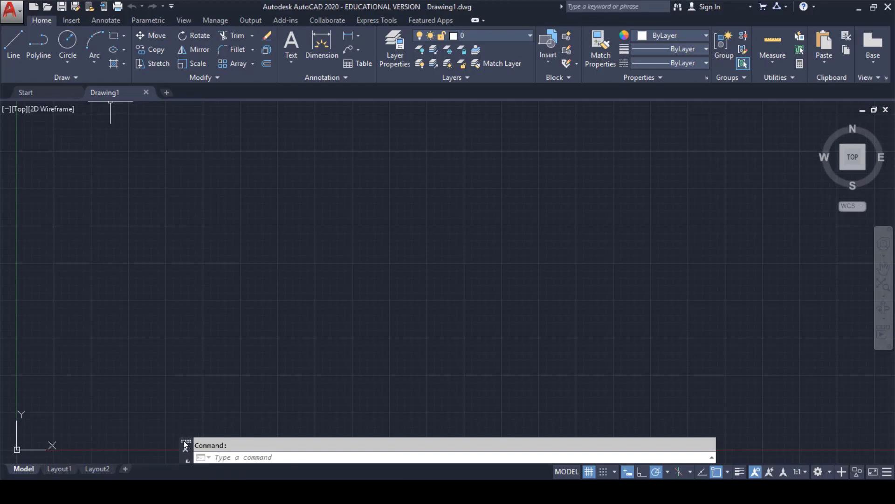
left_click_drag(185, 444, 188, 113)
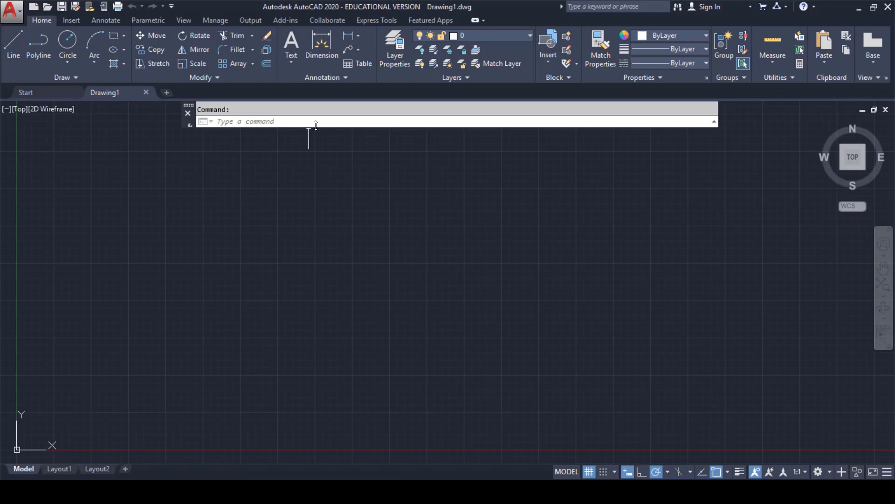
left_click_drag(316, 125, 317, 143)
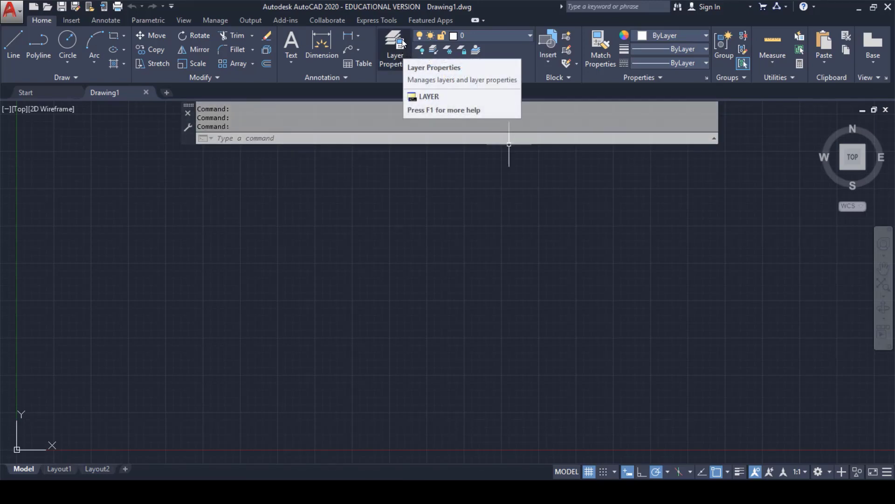
Add a new layer named SolidLine in the Layer Properties Manager
left_click(392, 63)
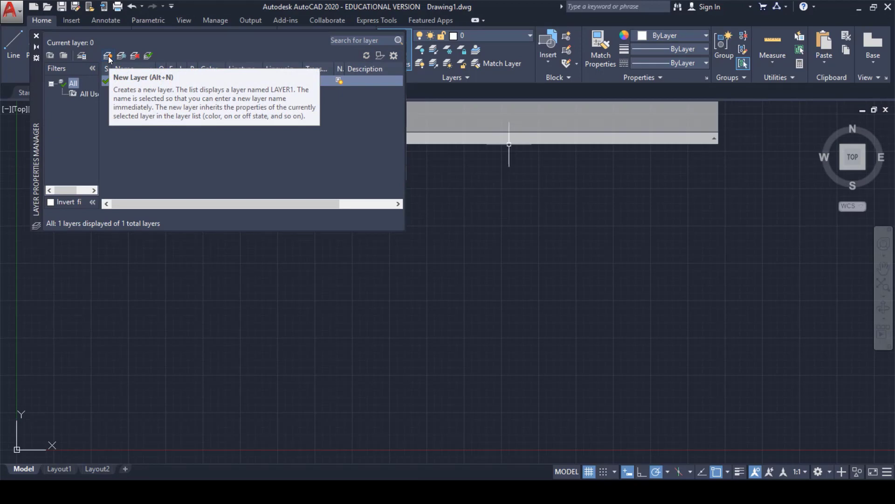
left_click(108, 56)
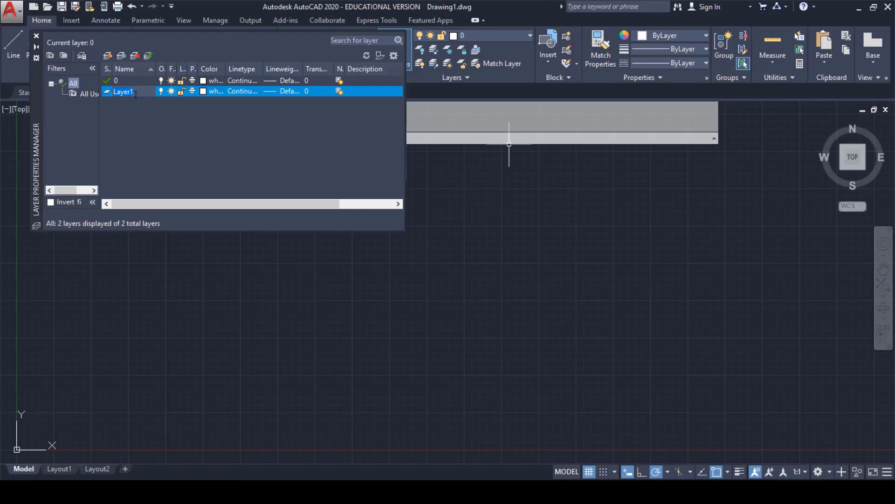
type("Solidline")
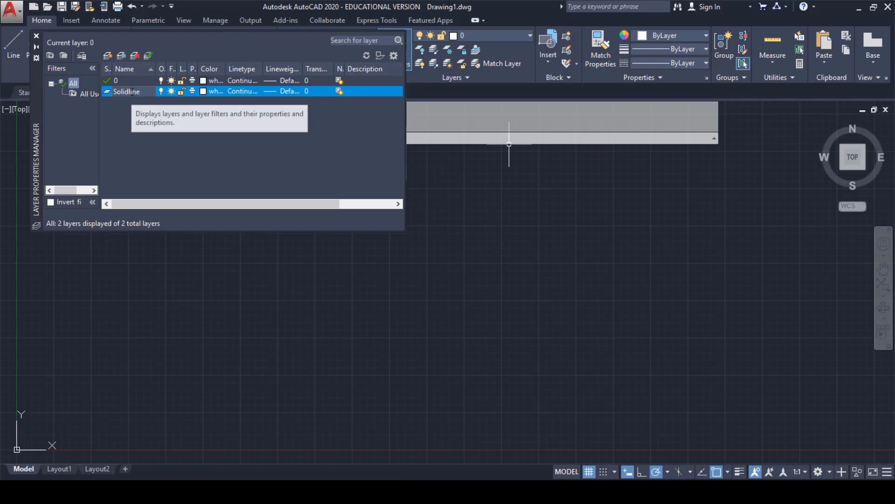
left_click(131, 91)
key("BackSpace")
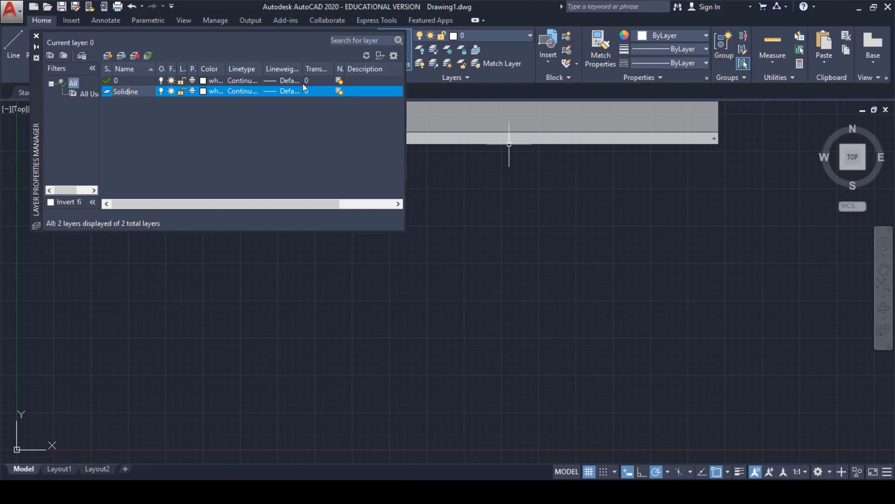
type("L")
left_click(219, 107)
Keep Continuous as SolidLine's linetype without loading any other linetypes
left_click(242, 91)
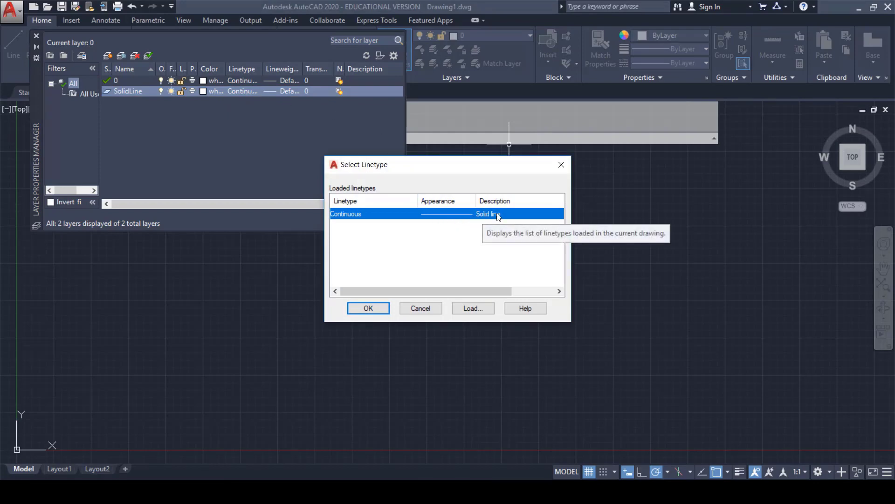
left_click(480, 309)
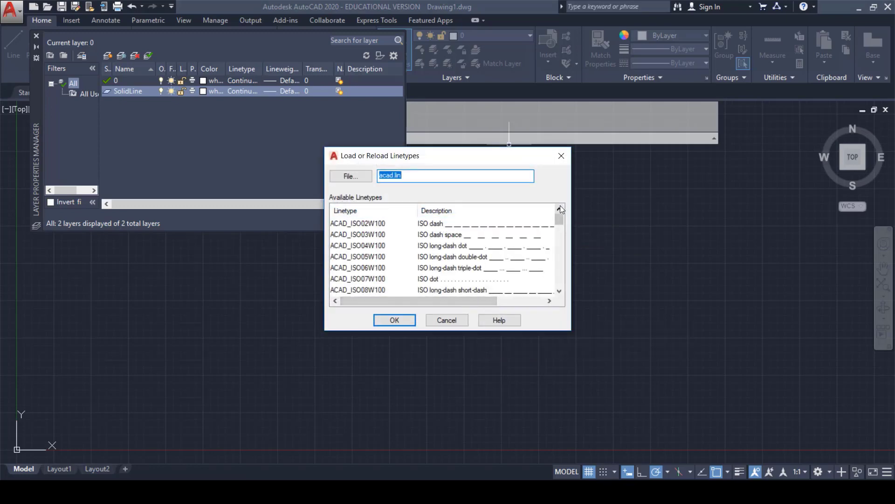
left_click(460, 320)
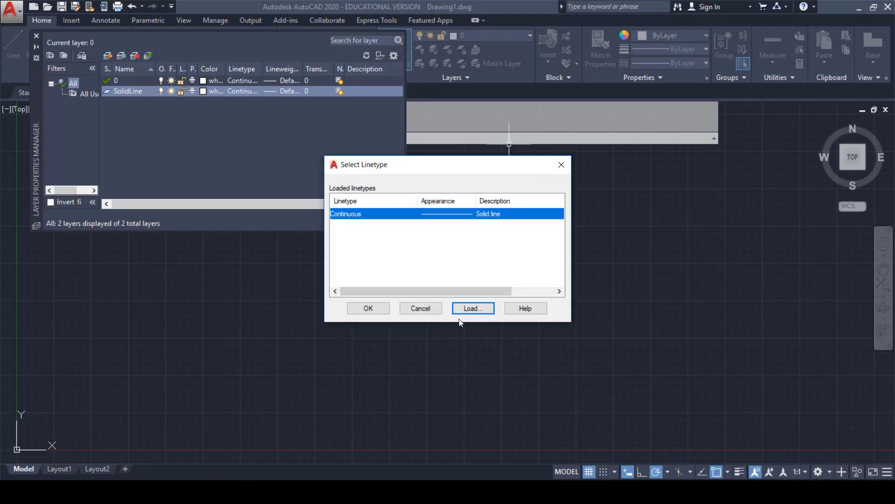
left_click(367, 309)
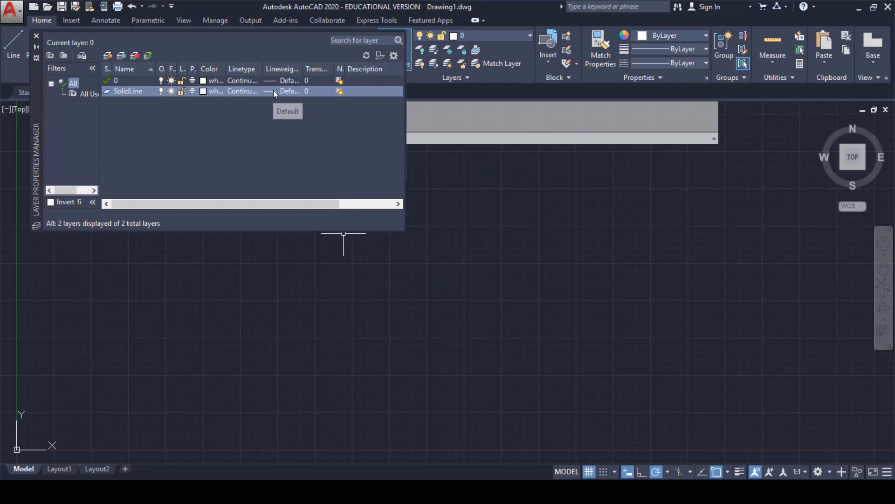
Give SolidLine a 0.30 mm lineweight and set it as the current layer
left_click(273, 90)
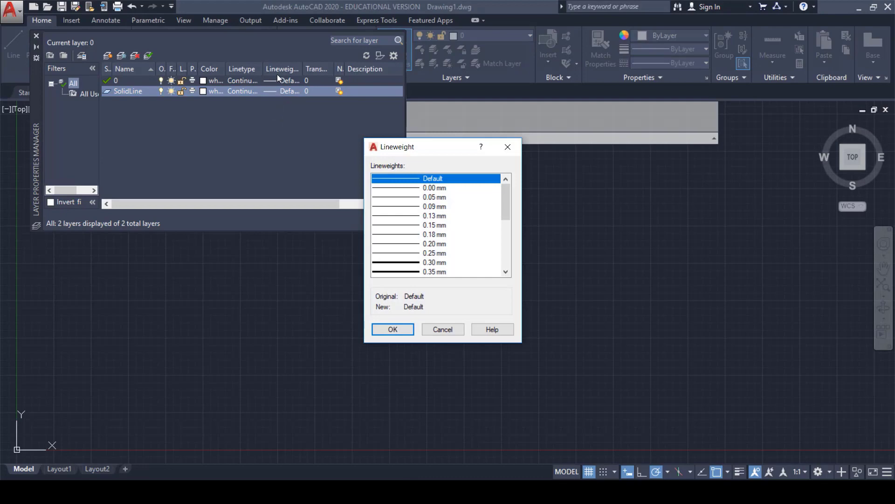
left_click(416, 264)
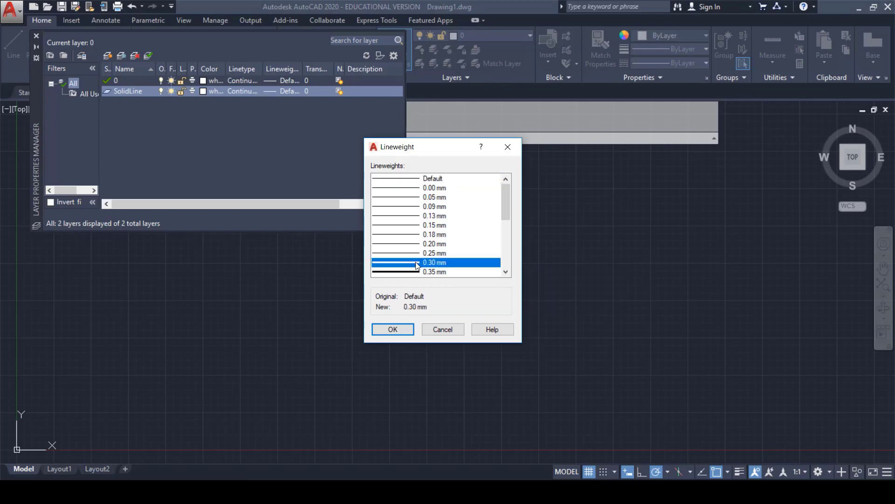
left_click(393, 329)
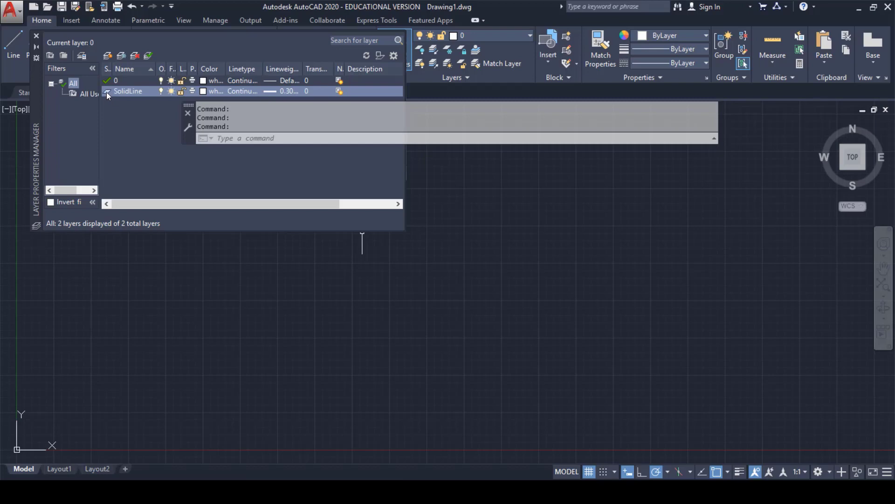
double_click(106, 92)
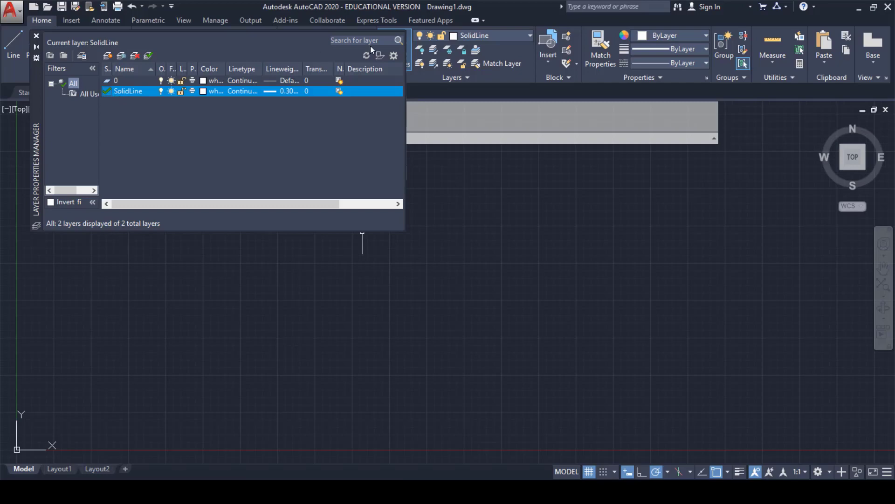
Close the Layer Properties Manager and confirm SolidLine is current in the Layers dropdown
left_click(37, 36)
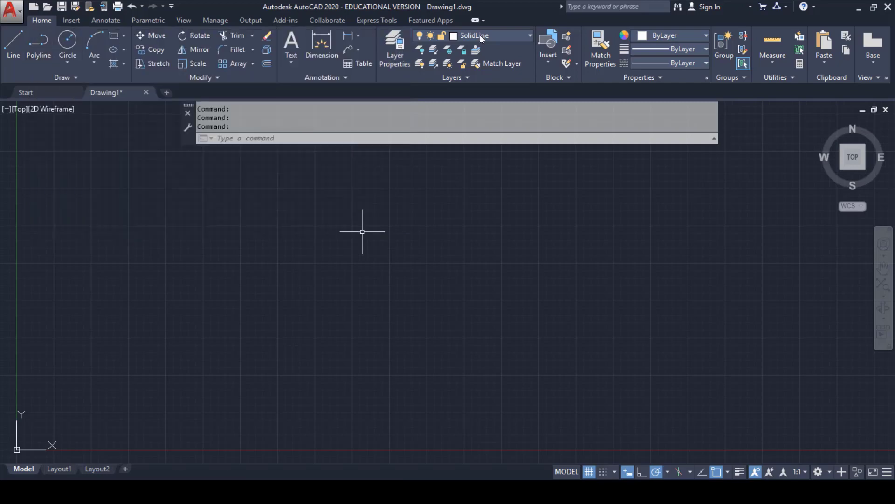
left_click(525, 34)
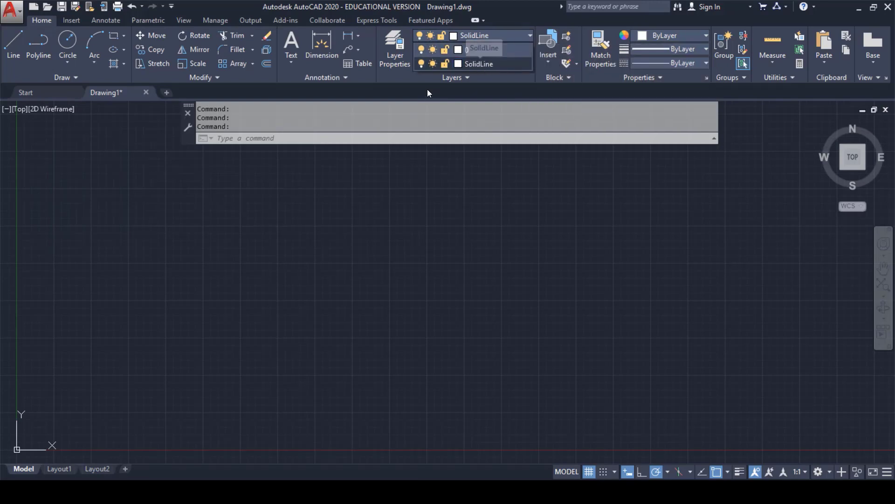
left_click(506, 13)
left_click(528, 36)
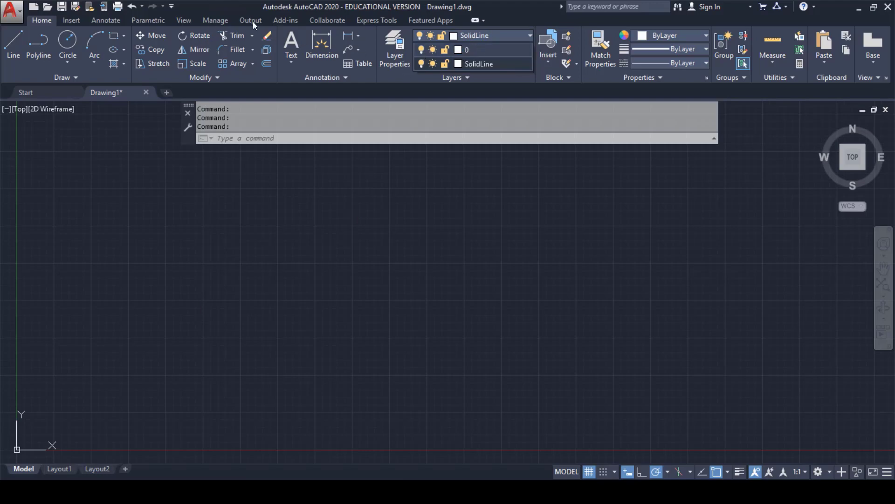
left_click(9, 14)
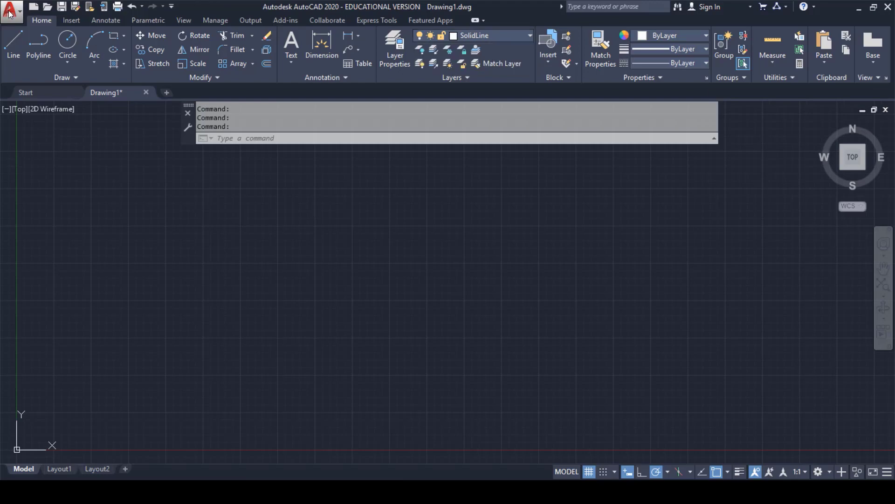
Choose Save As > Drawing Template and view the Files of type list
left_click(10, 12)
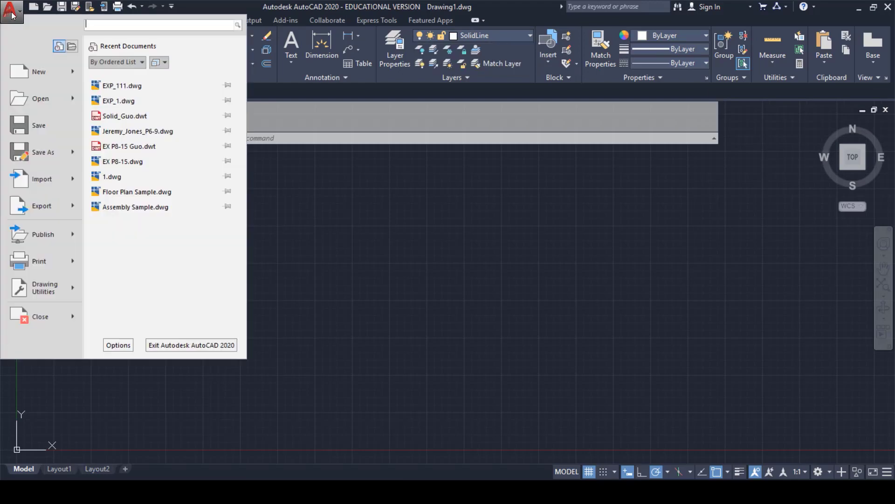
mouse_move(47, 150)
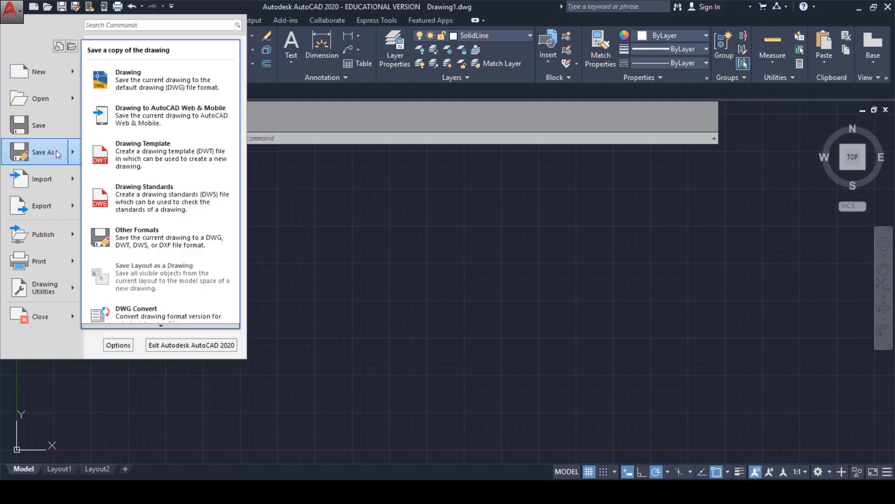
left_click(123, 146)
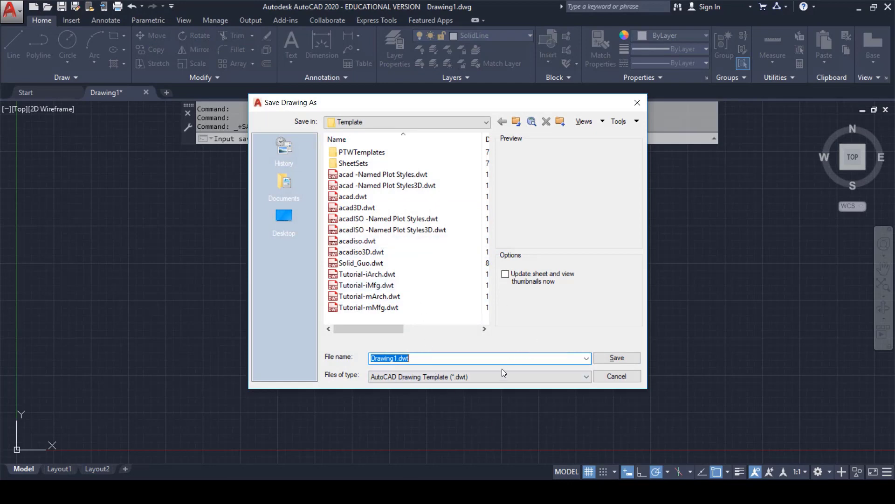
left_click(493, 381)
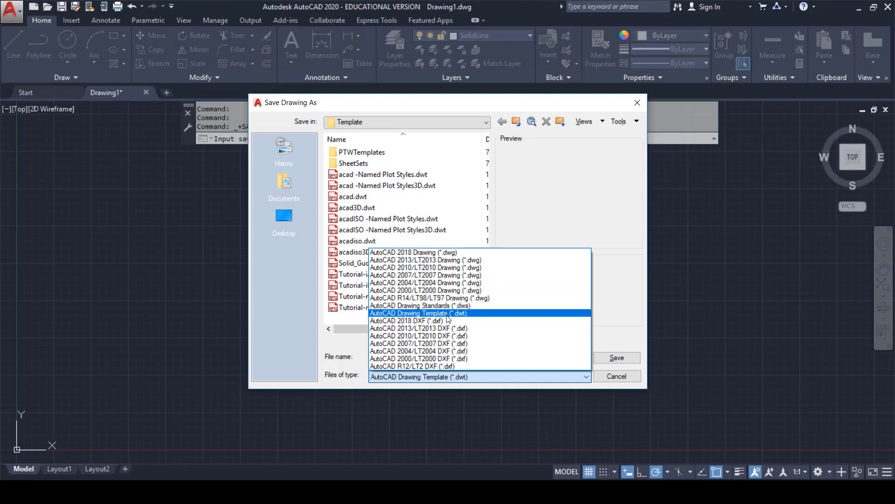
Keep the .dwt format, name the file Guo, and browse to Desktop > BGSU > 19Fall > 1100 > 8.29
left_click(447, 314)
key("BackSpace")
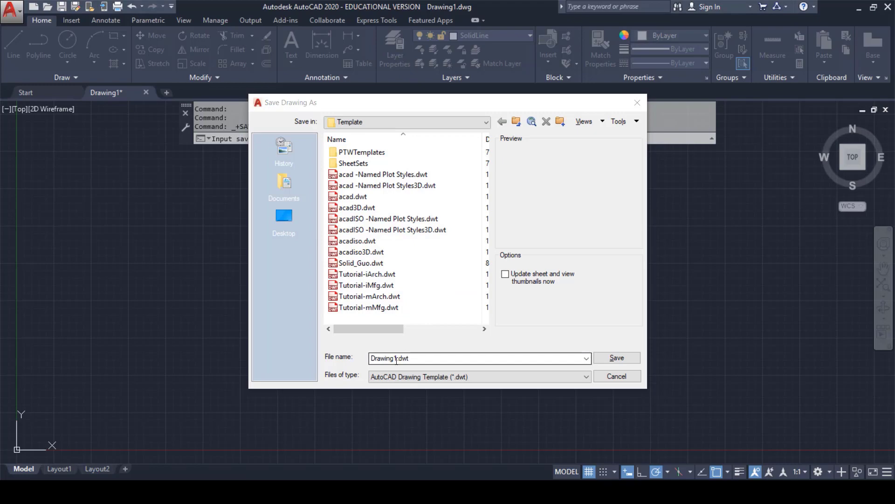
left_click(260, 352)
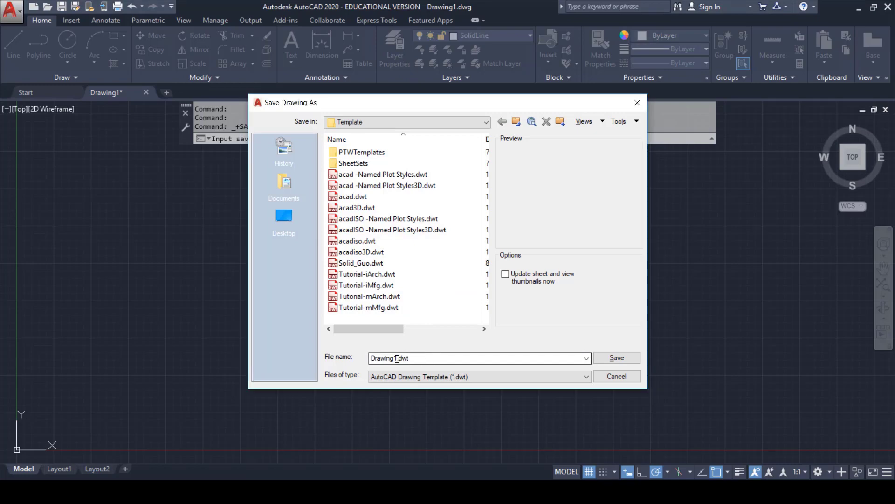
type("Guo")
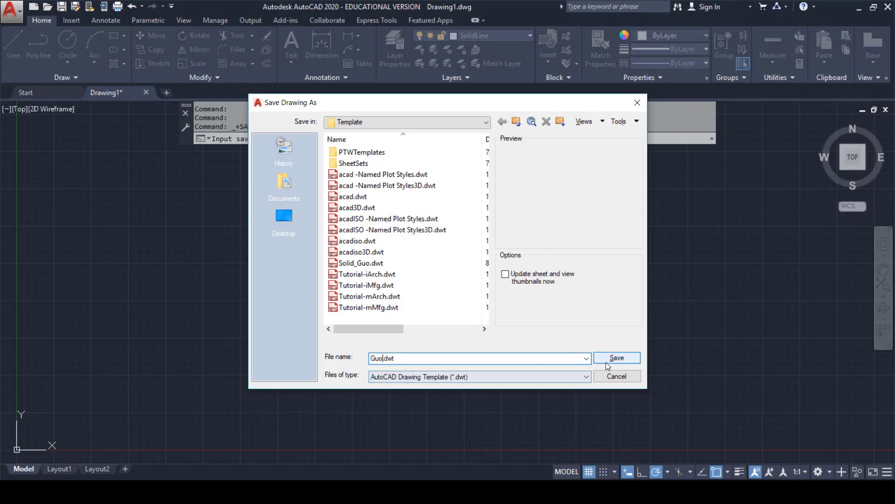
left_click(284, 214)
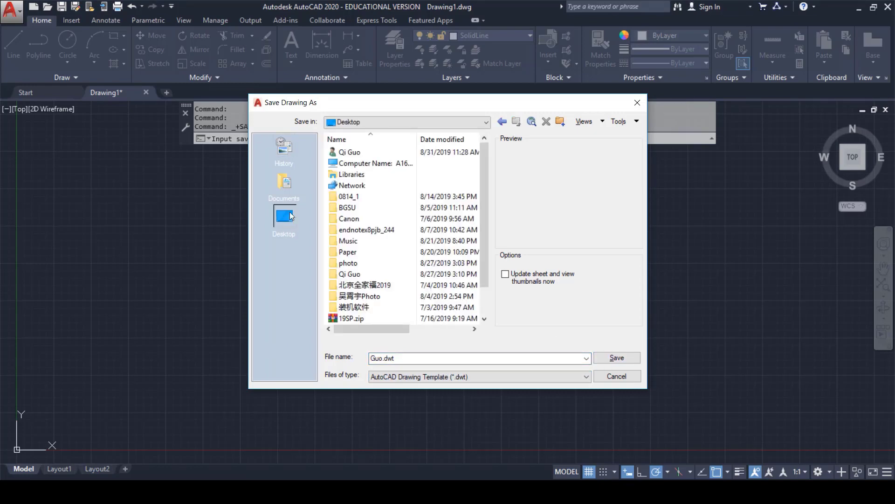
double_click(364, 208)
double_click(362, 155)
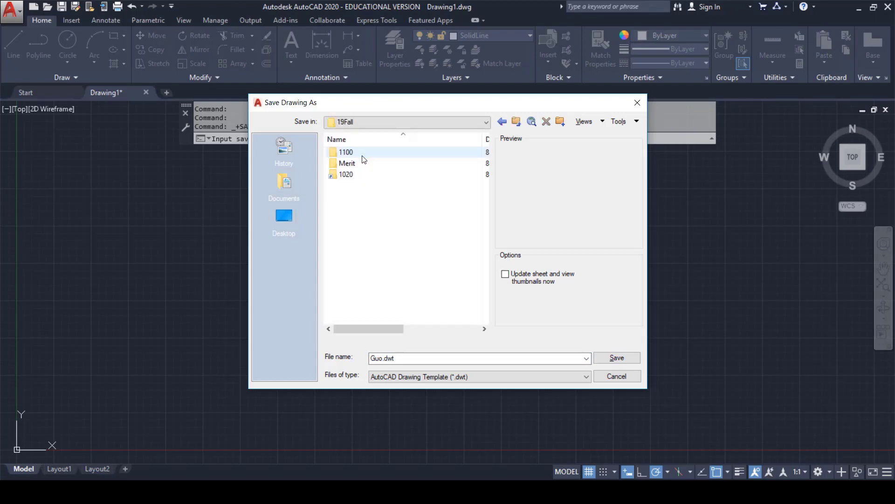
double_click(362, 155)
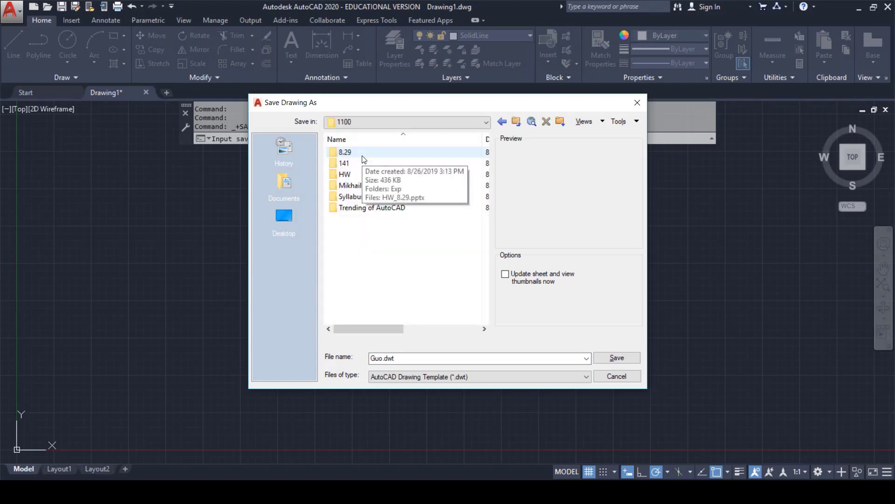
double_click(363, 155)
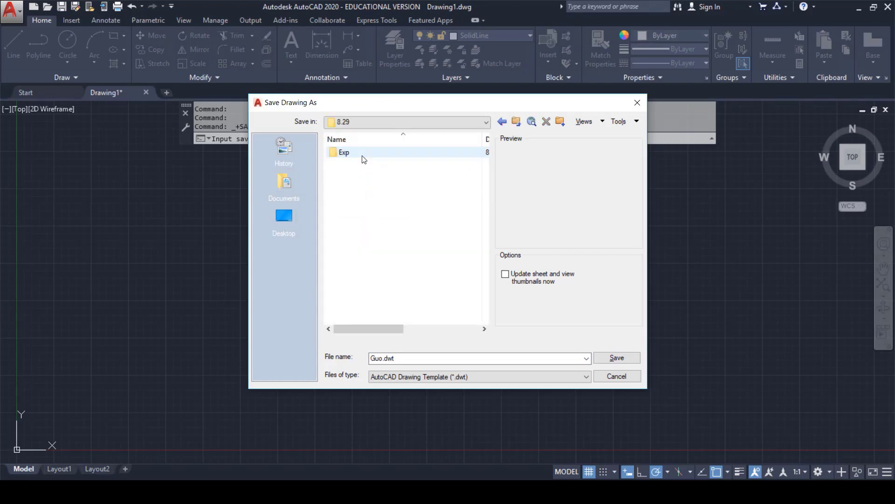
Save Guo.dwt, accept the Template Options, and close the drawing
left_click(616, 360)
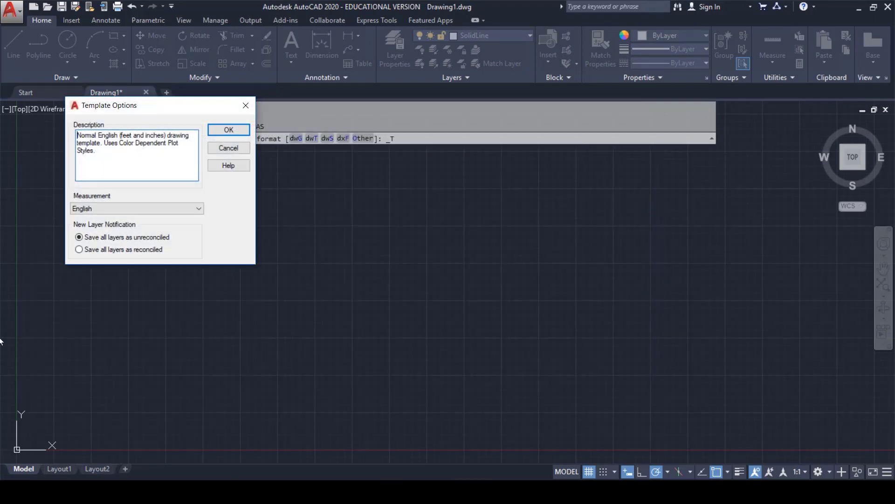
left_click(232, 129)
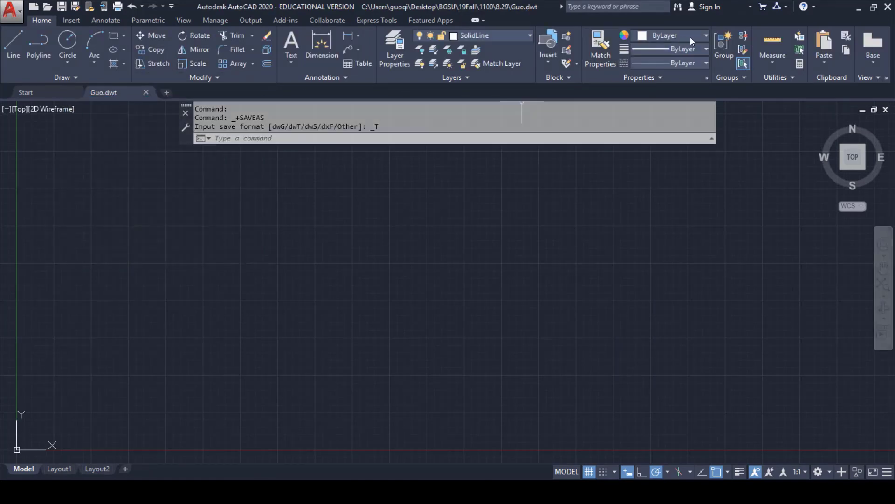
left_click(889, 7)
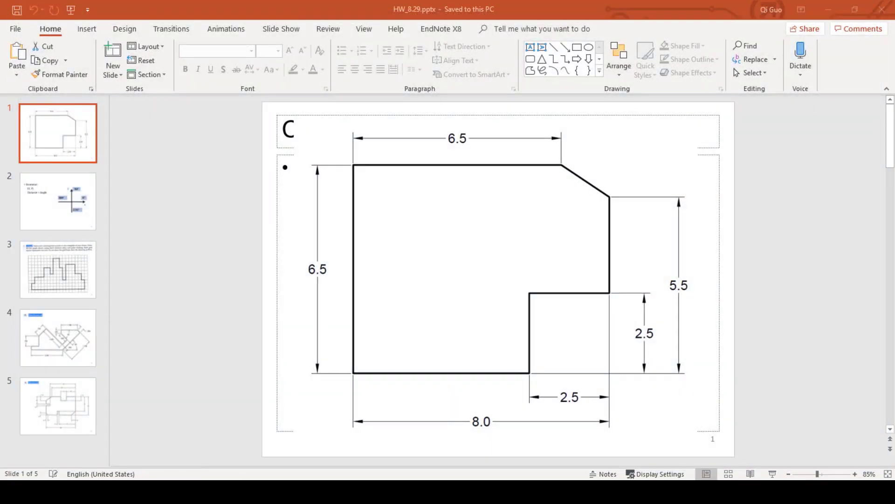
Relaunch AutoCAD 2020 from a Windows search for 'autocad'
mouse_move(273, 492)
key("super")
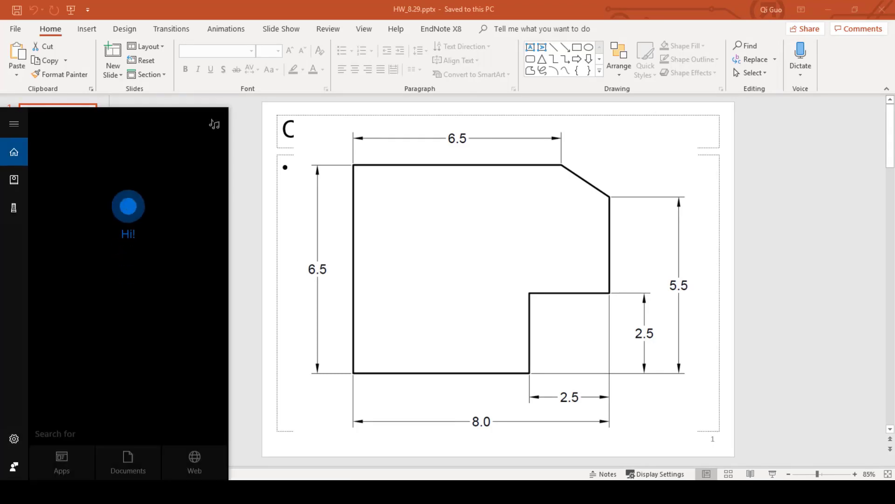
type("autocad")
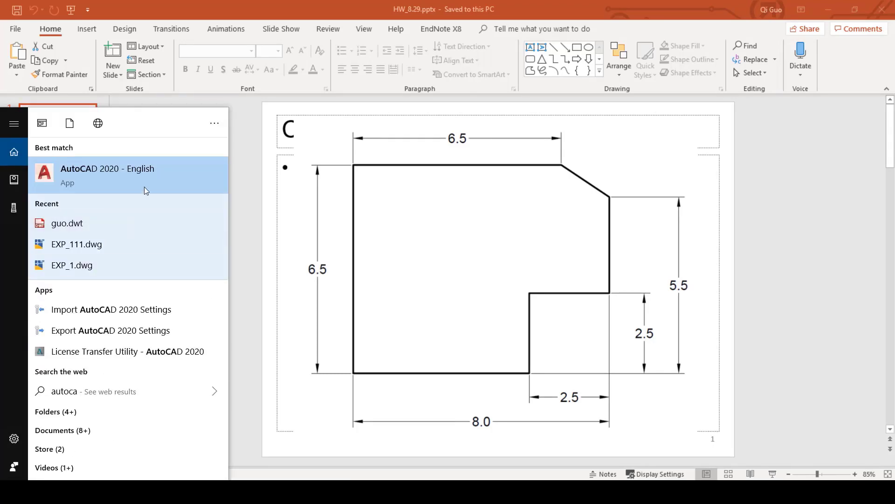
left_click(146, 189)
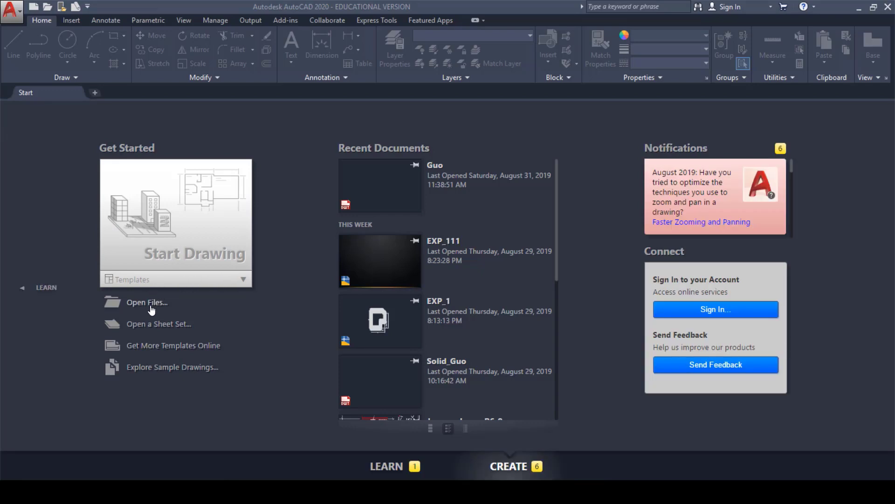
Start opening a file with the file type set to Drawing Template (*.dwt)
left_click(177, 283)
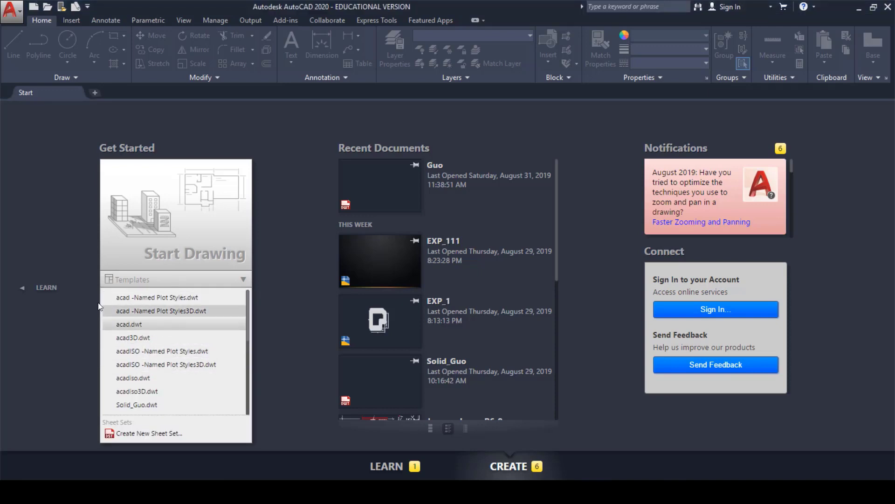
left_click(85, 286)
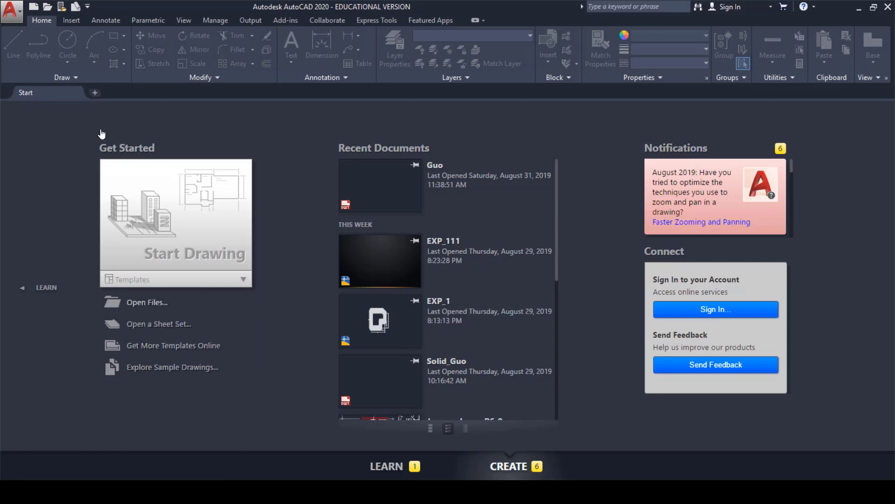
left_click(134, 306)
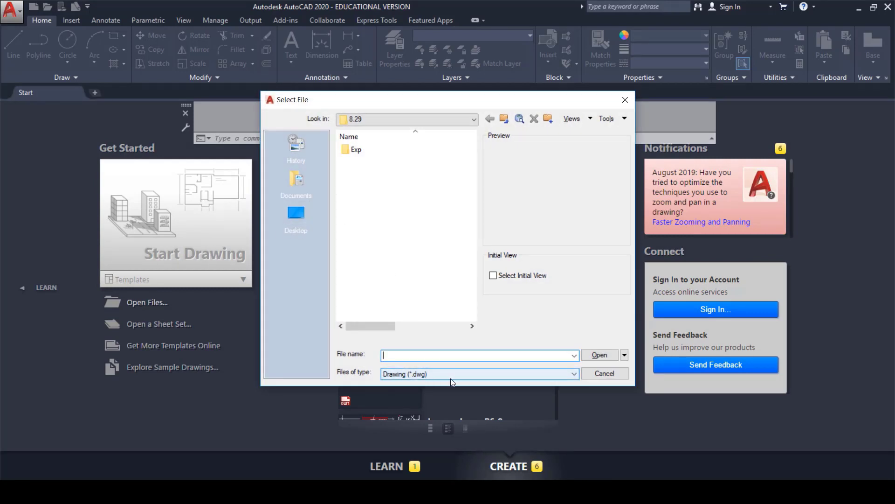
left_click(449, 374)
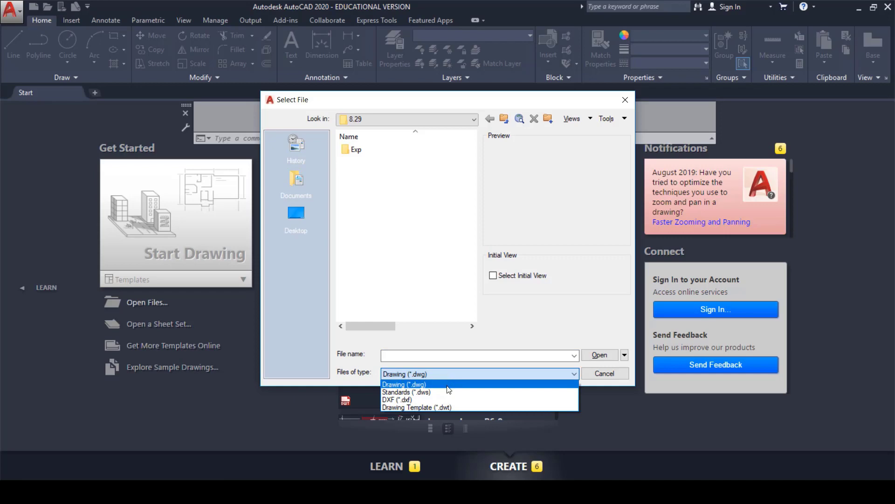
left_click(435, 407)
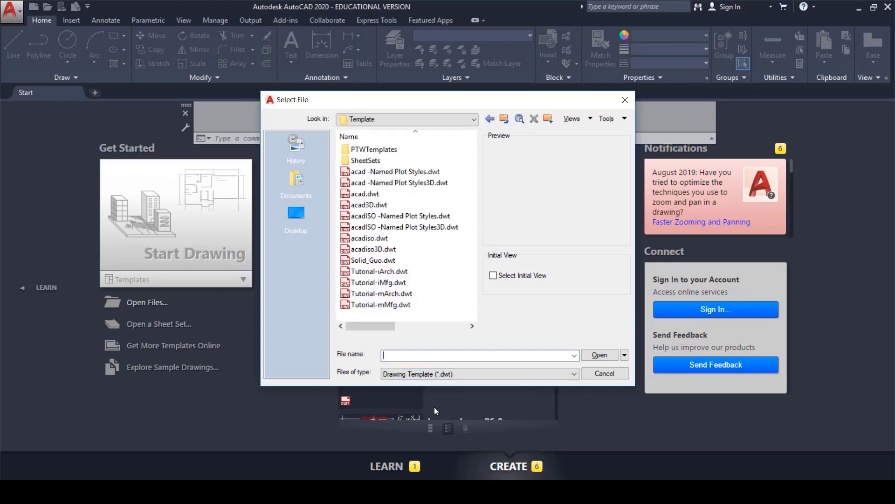
Open Guo.dwt from Desktop > BGSU > 19Fall > 1100 > 8.29
left_click(290, 226)
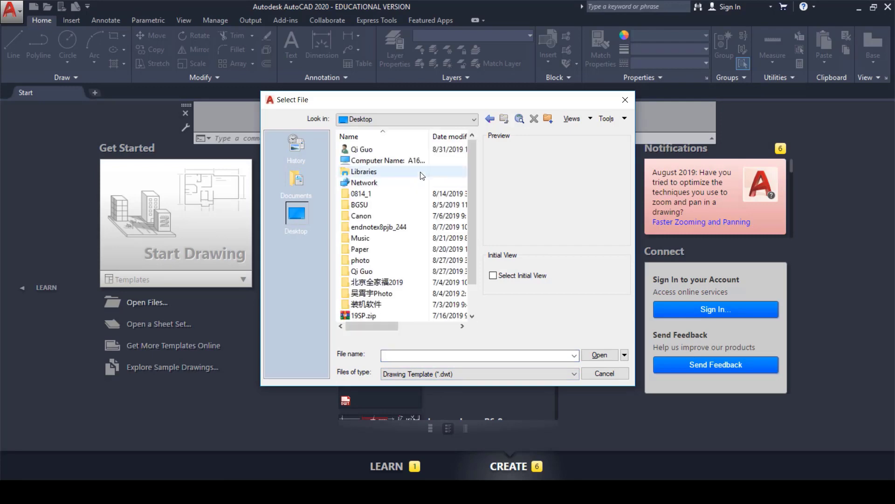
double_click(371, 204)
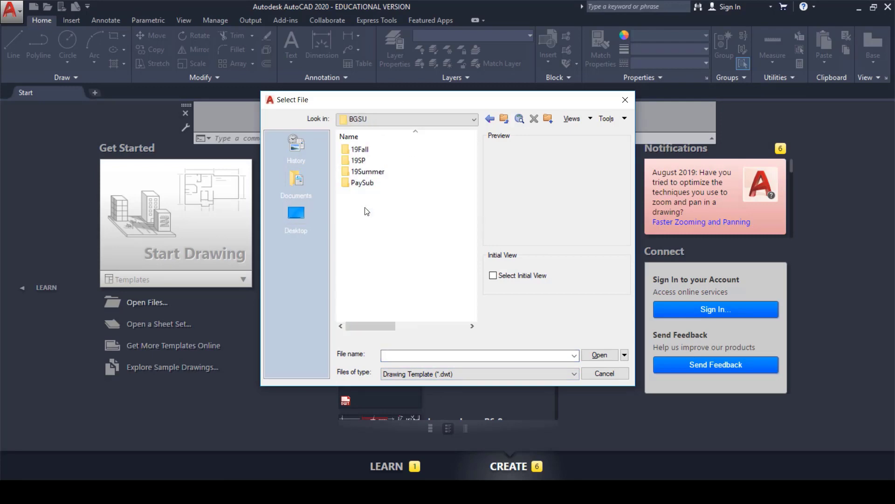
double_click(378, 150)
double_click(373, 149)
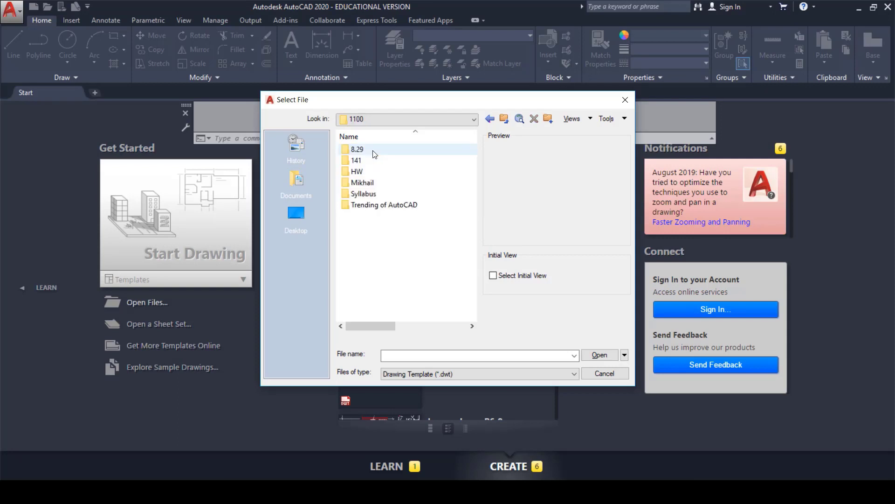
double_click(374, 150)
left_click(371, 162)
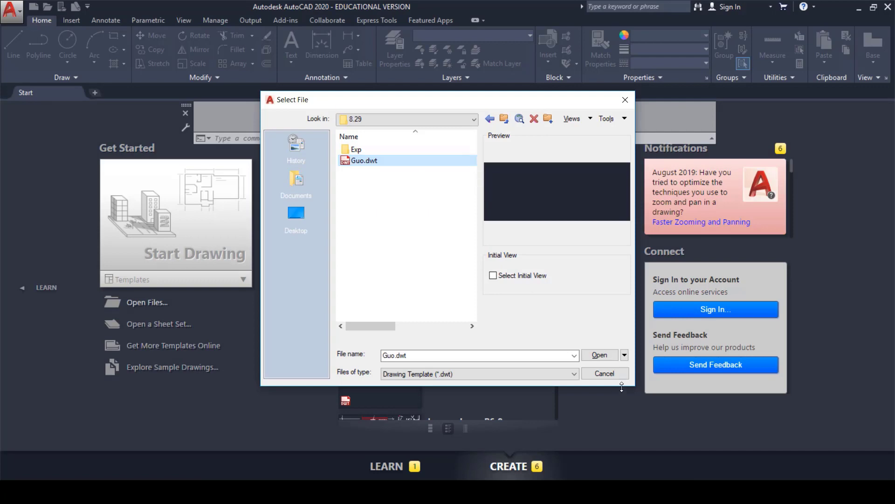
left_click(600, 355)
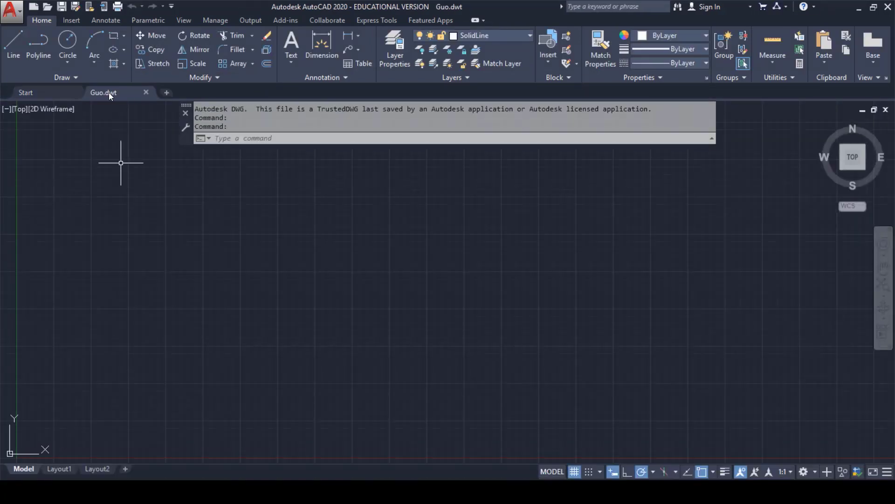
Check the layer list, then show the application menu's Save As choices, including Drawing and Drawing Template
left_click(530, 36)
left_click(531, 35)
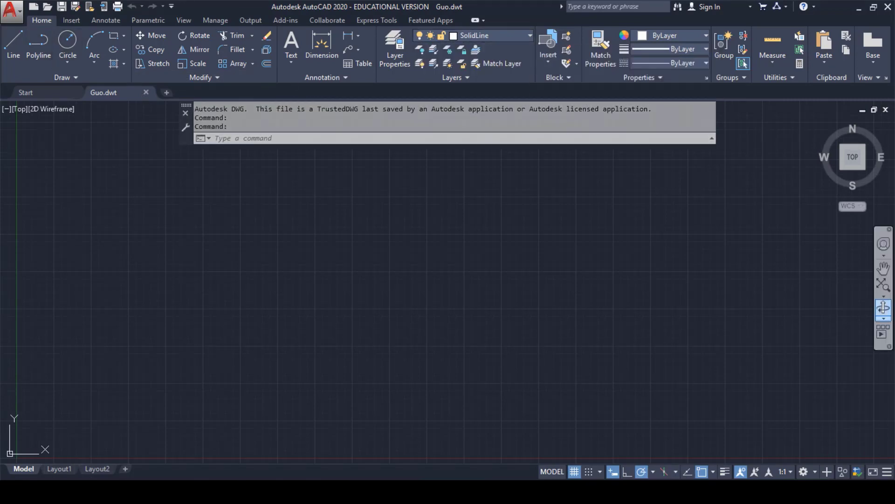
key("ctrl+shift+s")
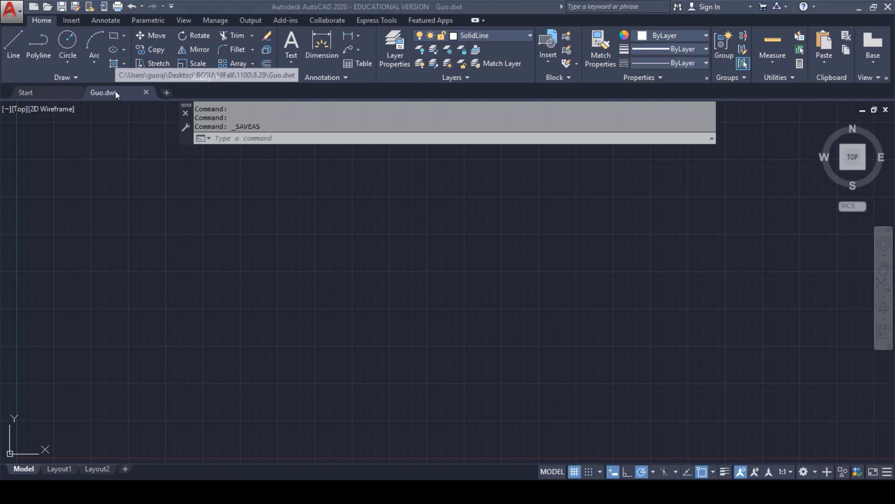
mouse_move(115, 93)
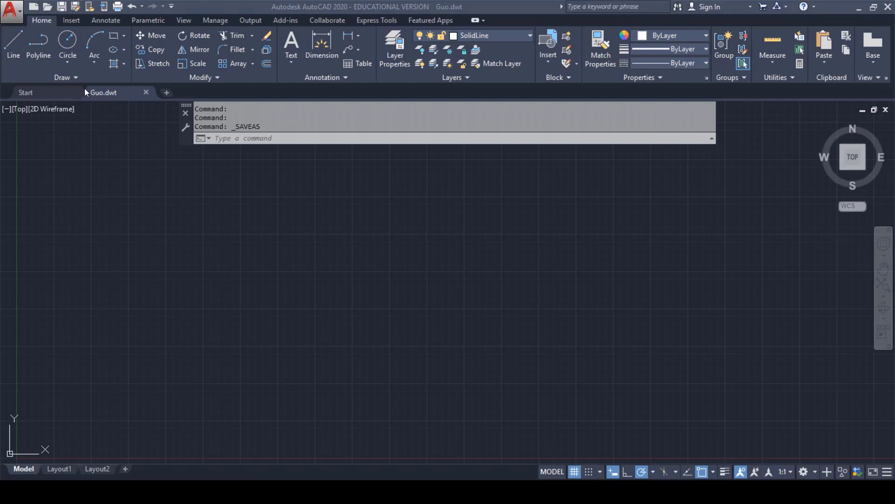
left_click(14, 10)
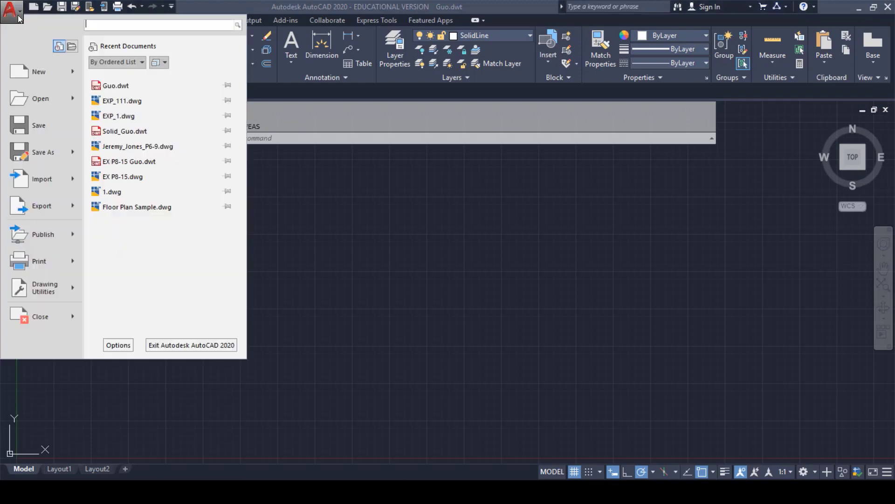
mouse_move(75, 163)
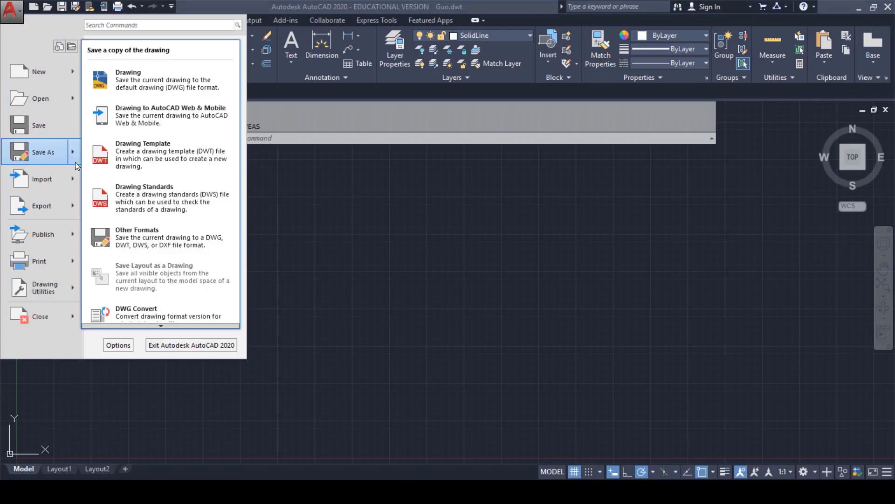
Start Save As and browse to the Desktop > BGSU > 19Fall > 1100 > 8.29 folder
left_click(136, 86)
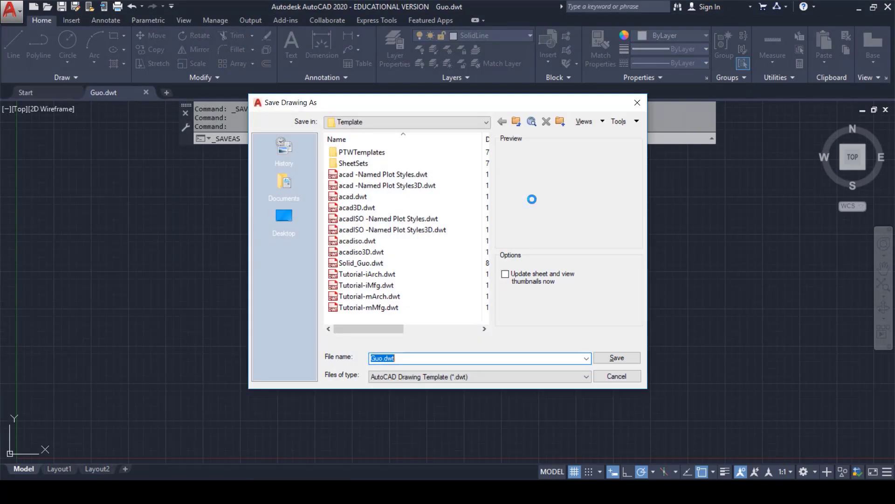
left_click(286, 225)
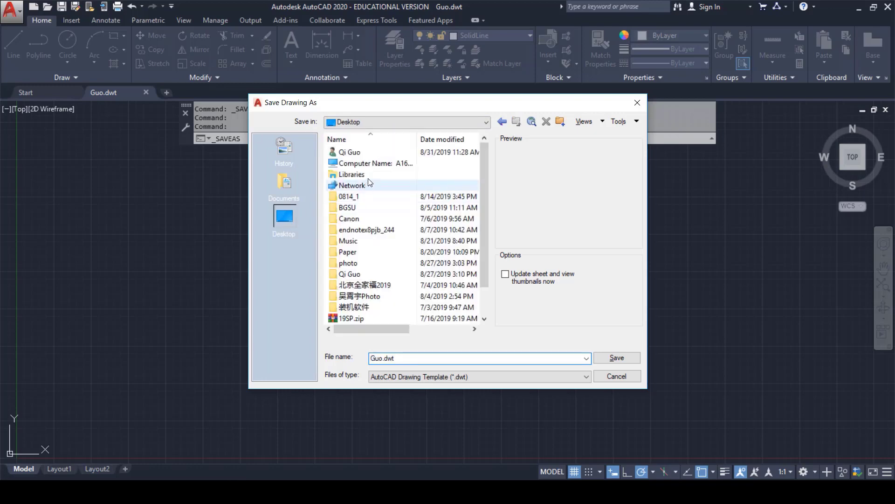
double_click(363, 208)
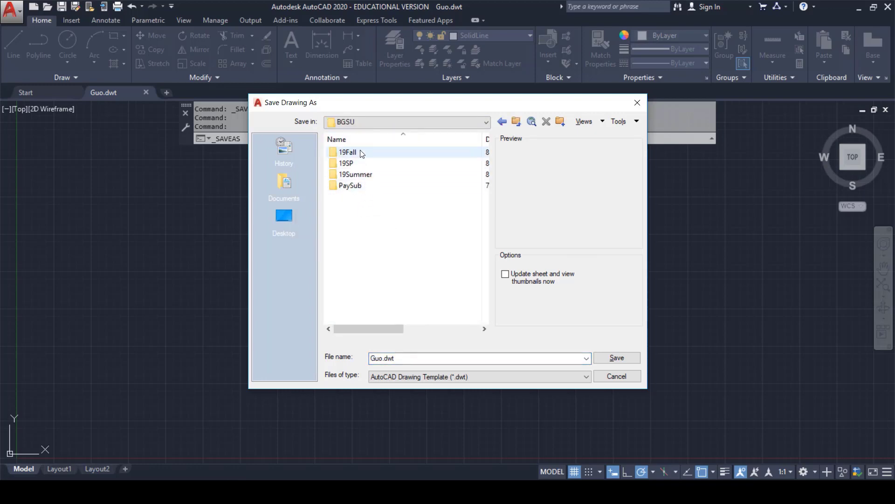
double_click(362, 153)
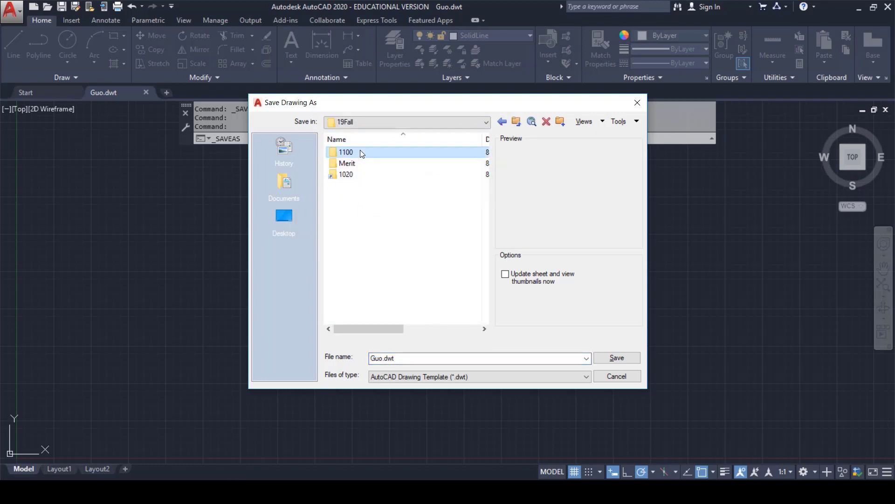
double_click(362, 153)
double_click(361, 153)
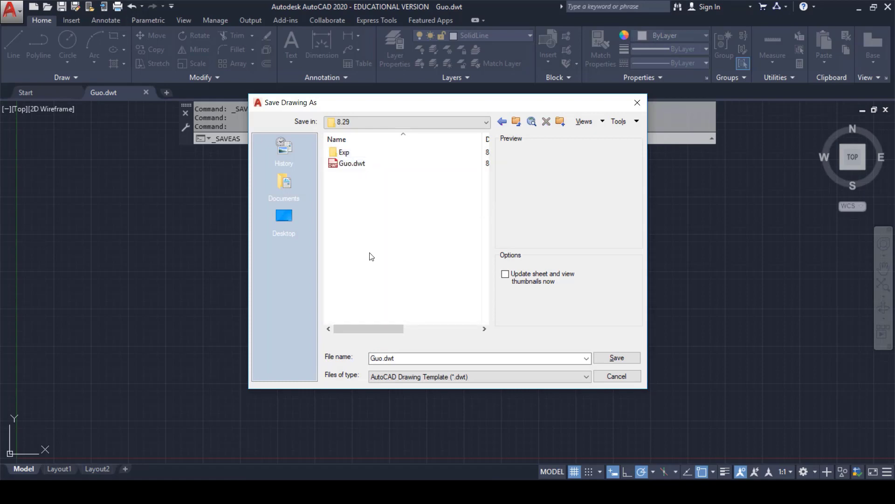
Save the drawing as Demo.dwg in AutoCAD 2018 drawing format
left_click(415, 377)
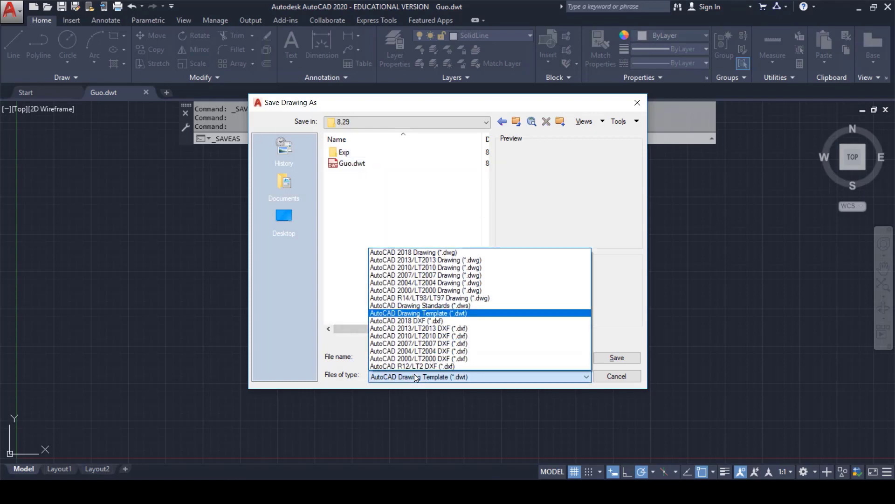
left_click(451, 252)
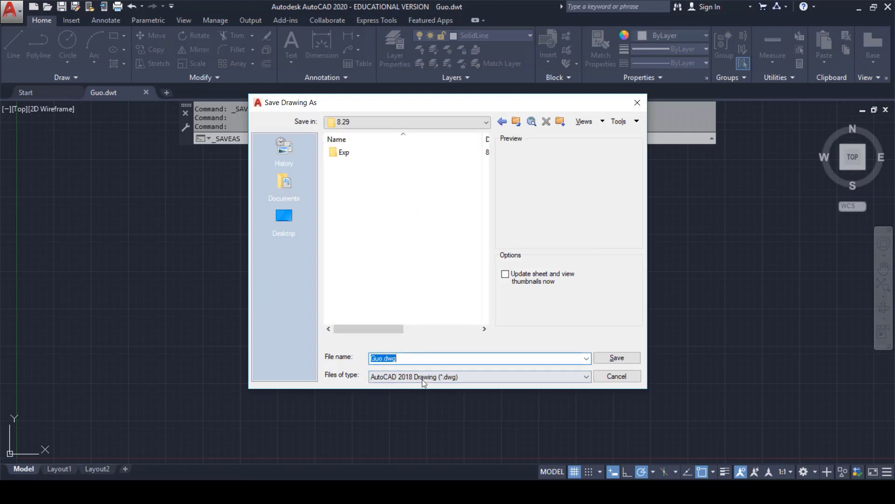
left_click(384, 358)
key("BackSpace")
key("BackSpace")
key("BackSpace")
type("Demo")
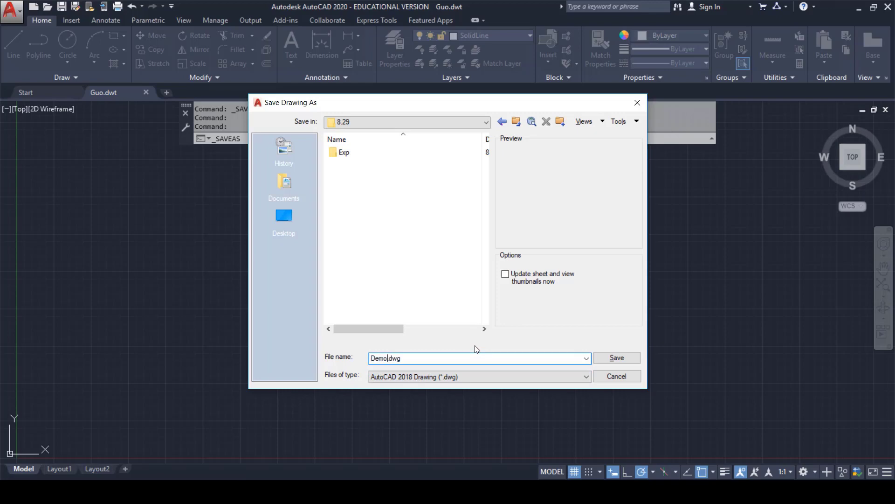
left_click(617, 358)
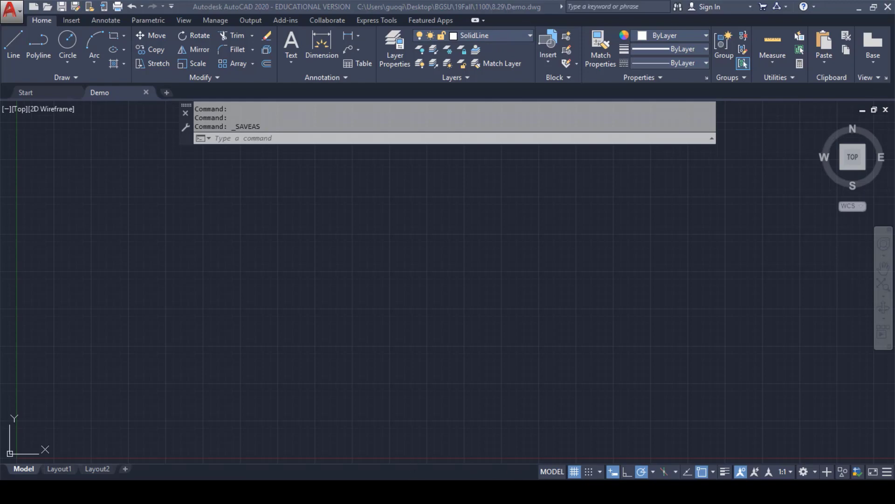
Switch to PowerPoint showing the HW_8.29 slide with the dimensioned outline
key("alt+Tab")
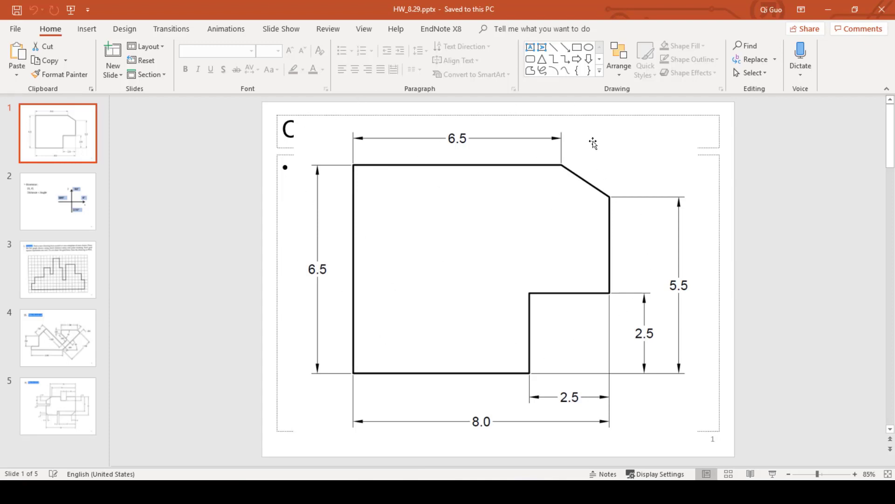
Minimize PowerPoint to bring the empty Demo.dwg drawing back into view
left_click(825, 10)
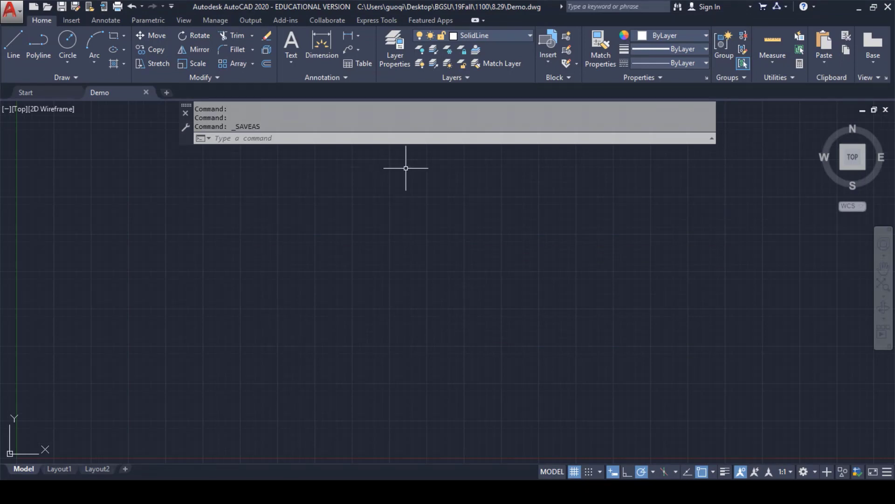
Check the status-bar customization options, then start the LINE command from the Draw panel
left_click(887, 474)
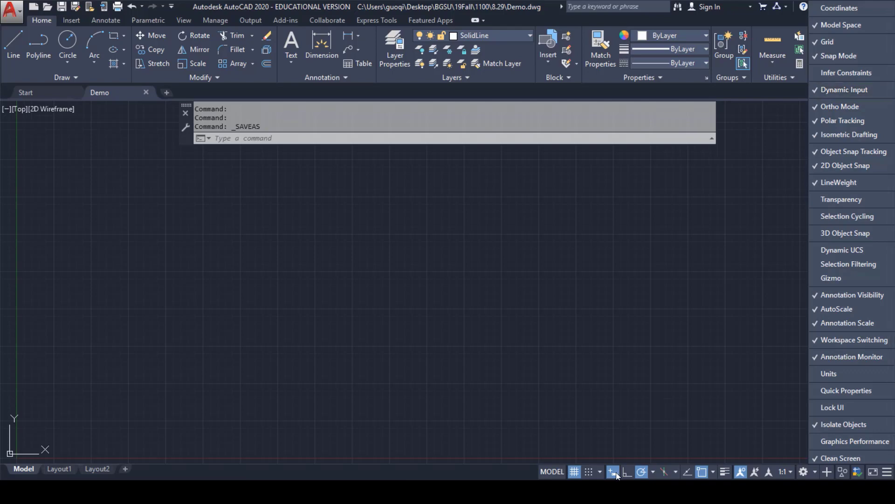
key("Escape")
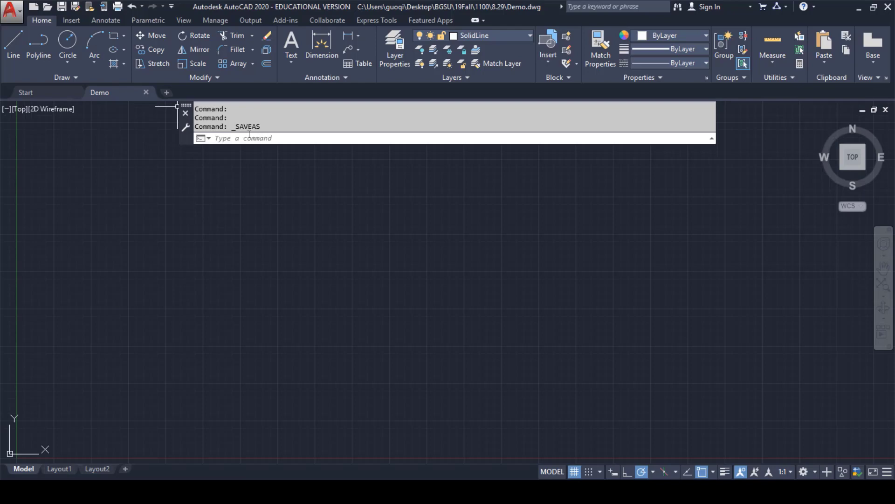
left_click(13, 45)
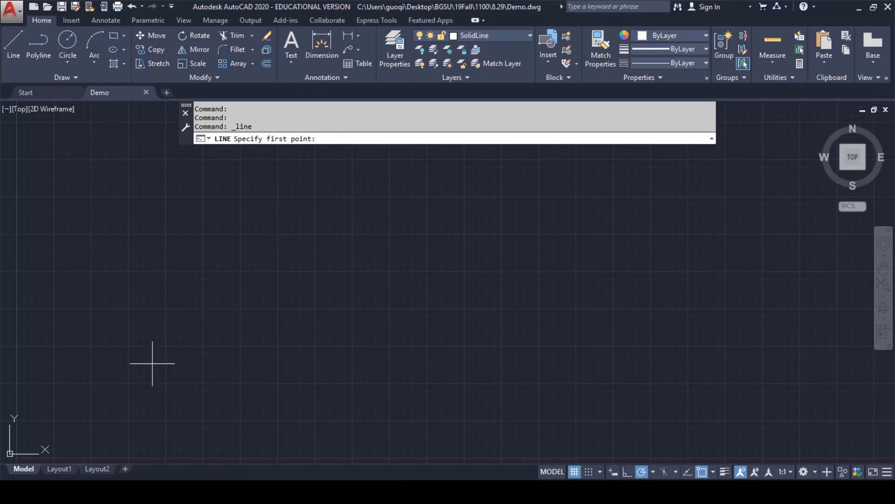
Draw the first segment from absolute point 0,0 to 1,0, framing the origin in view
type("0,0")
key("Return")
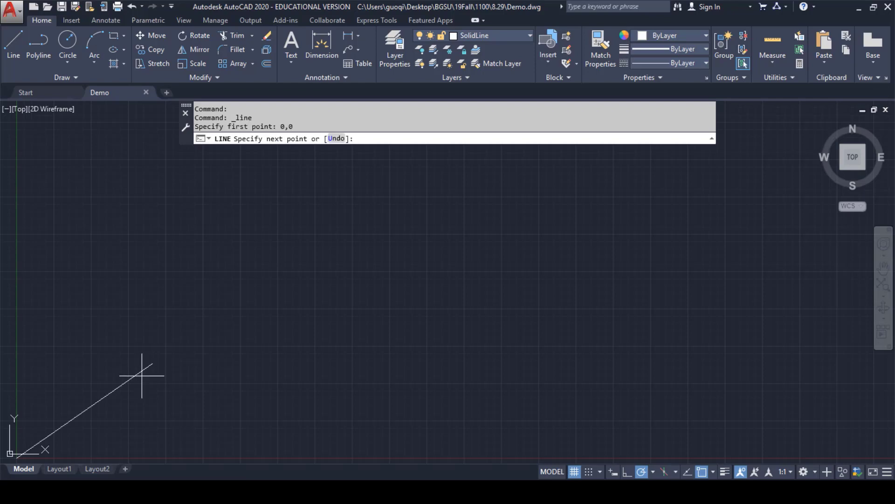
scroll(46, 457, "down", 2)
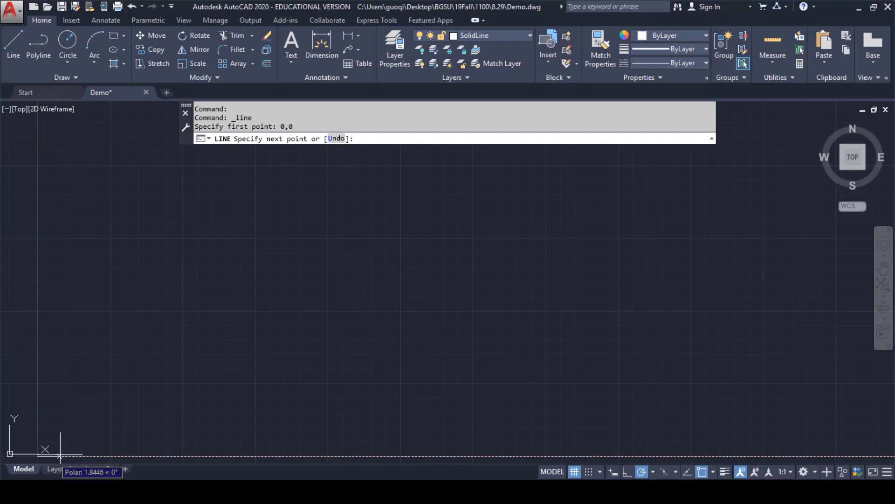
middle_click_drag(52, 450, 198, 329)
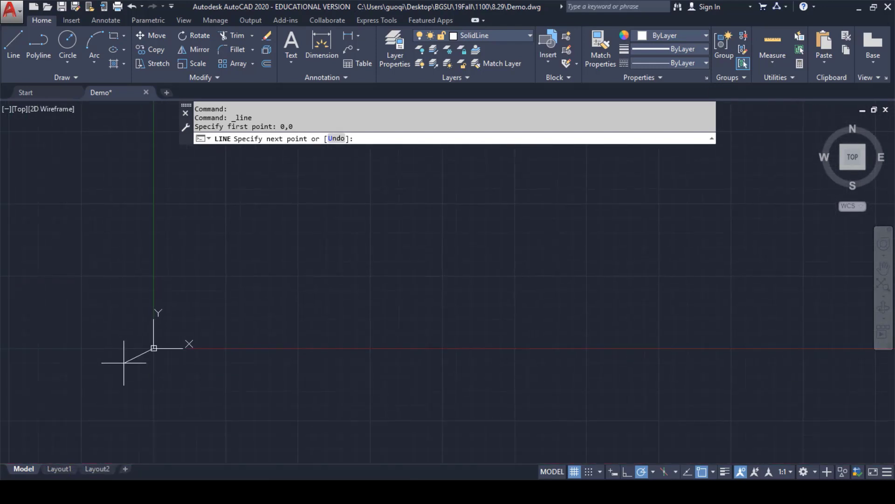
mouse_move(272, 340)
middle_mouse_down()
mouse_move(272, 293)
mouse_move(263, 378)
mouse_move(265, 370)
mouse_move(252, 372)
middle_mouse_up()
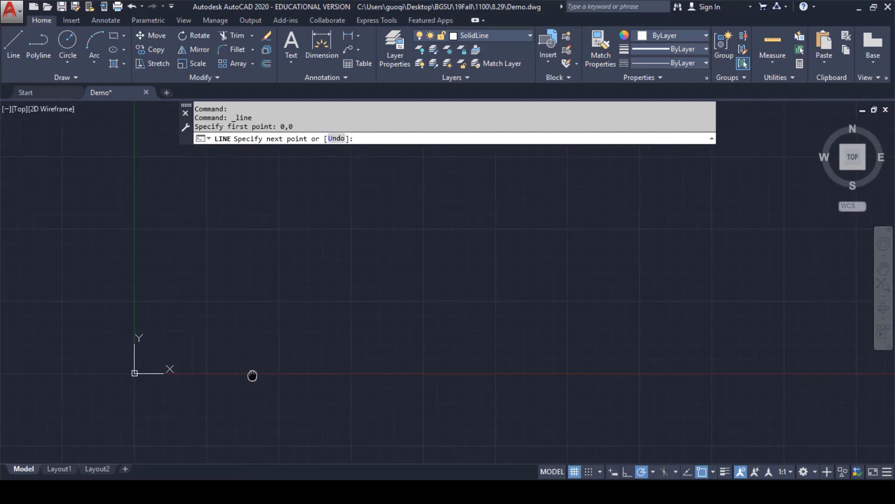
middle_click_drag(255, 336, 242, 316)
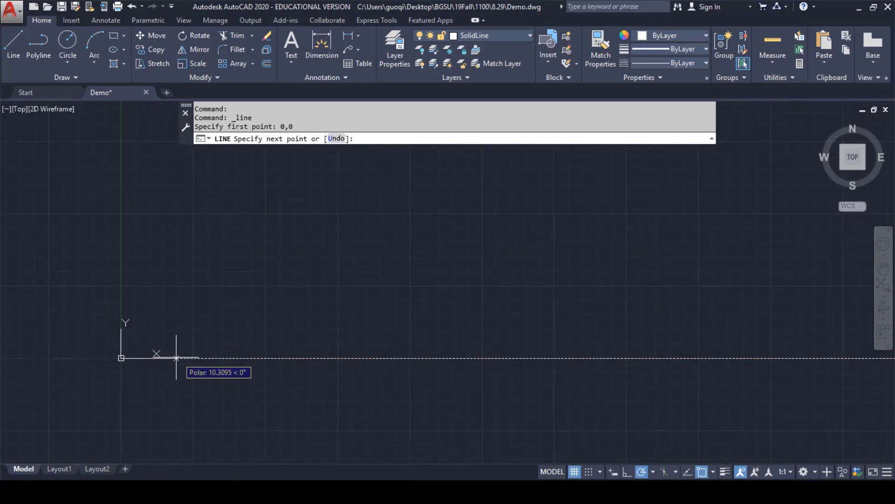
scroll(176, 355, "up", 2)
scroll(177, 358, "down", 2)
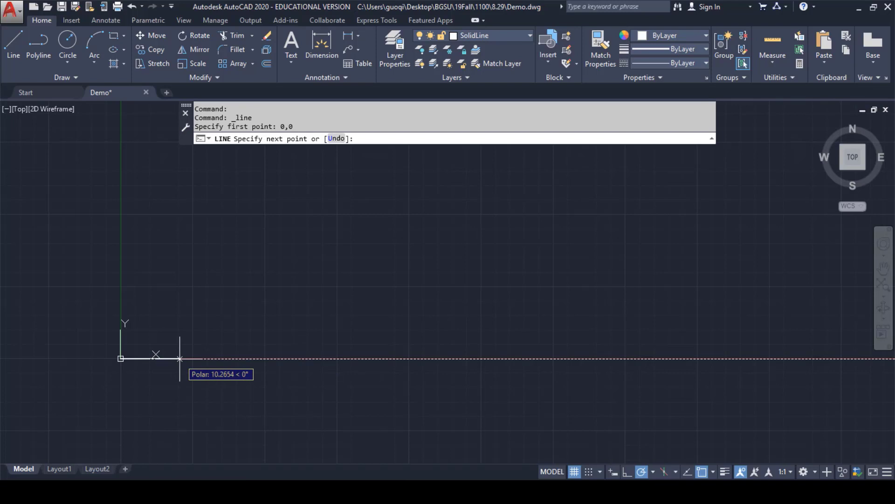
type("1,0")
key("Return")
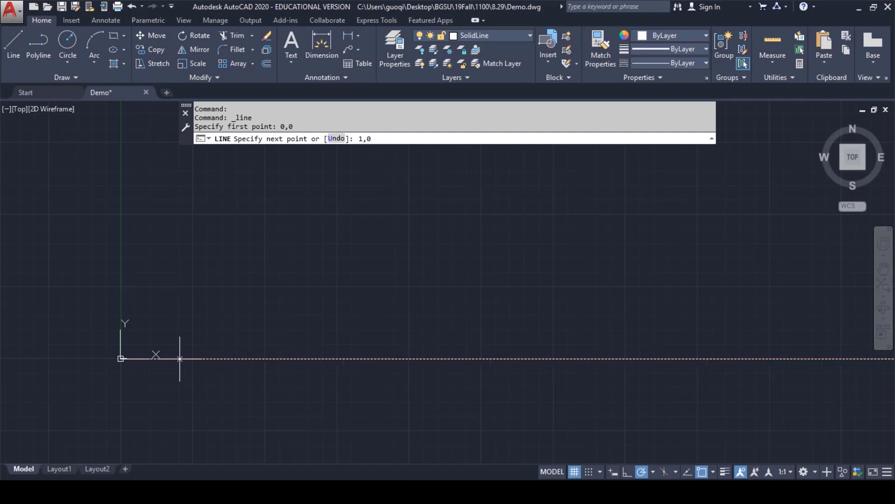
Continue the line up to absolute point 1,2
scroll(163, 369, "up", 5)
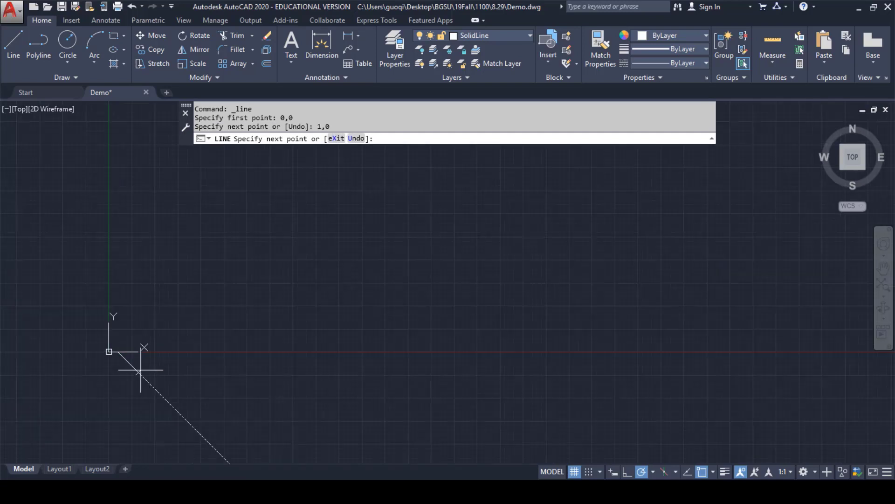
mouse_move(114, 325)
middle_mouse_down()
mouse_move(295, 352)
mouse_move(394, 300)
middle_mouse_up()
scroll(396, 302, "up", 3)
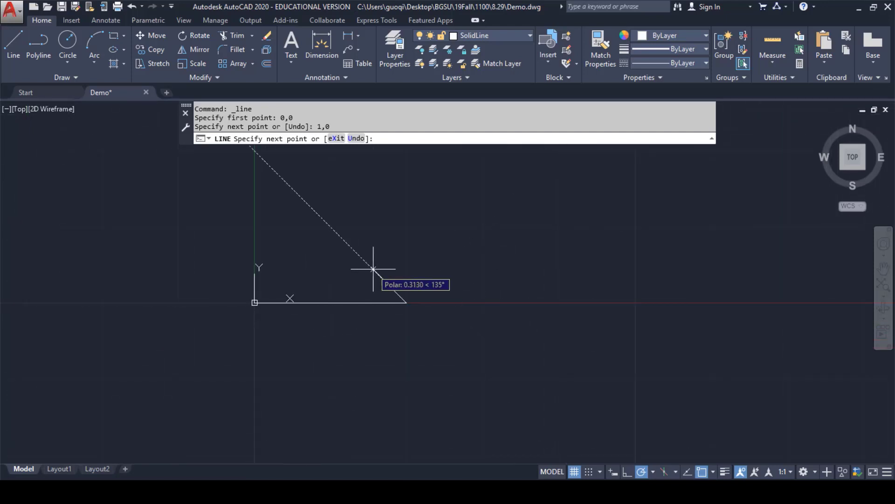
scroll(420, 253, "down", 2)
scroll(430, 243, "down", 2)
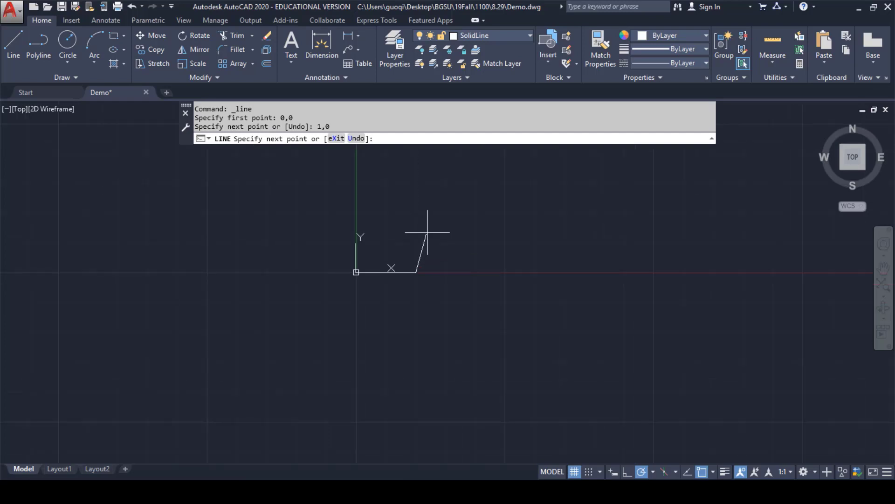
middle_click_drag(435, 224, 350, 350)
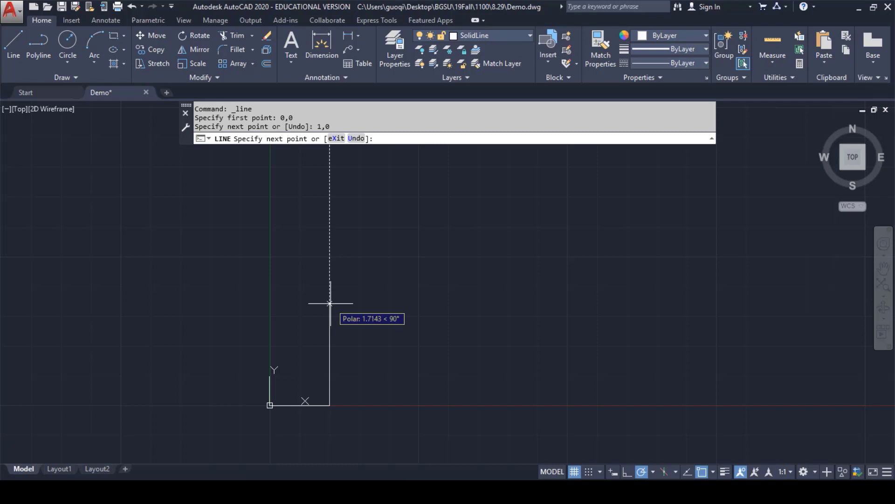
type("1,2")
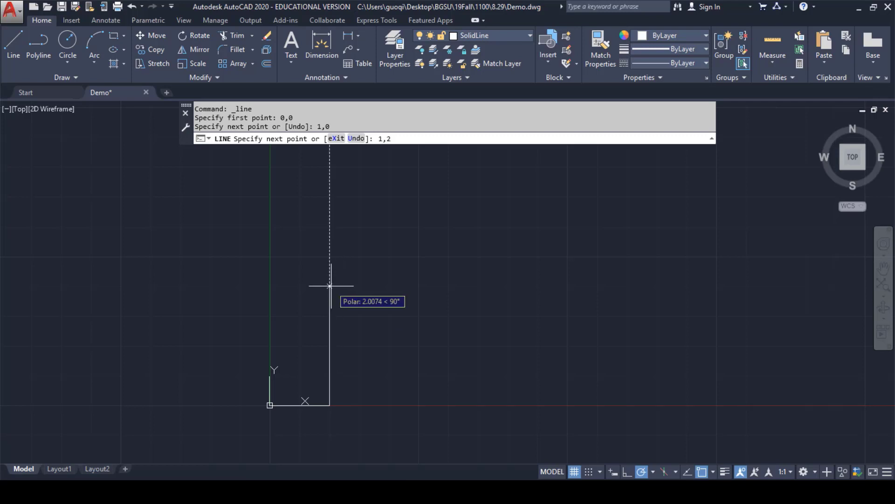
key("Return")
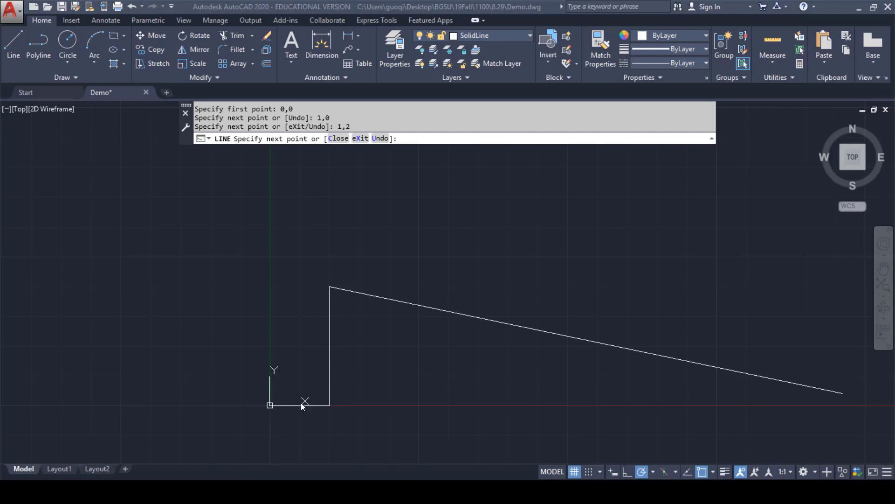
Review the snap and grid spacing, cancel LINE, and select the vertical 1,0–1,2 segment
left_click(601, 472)
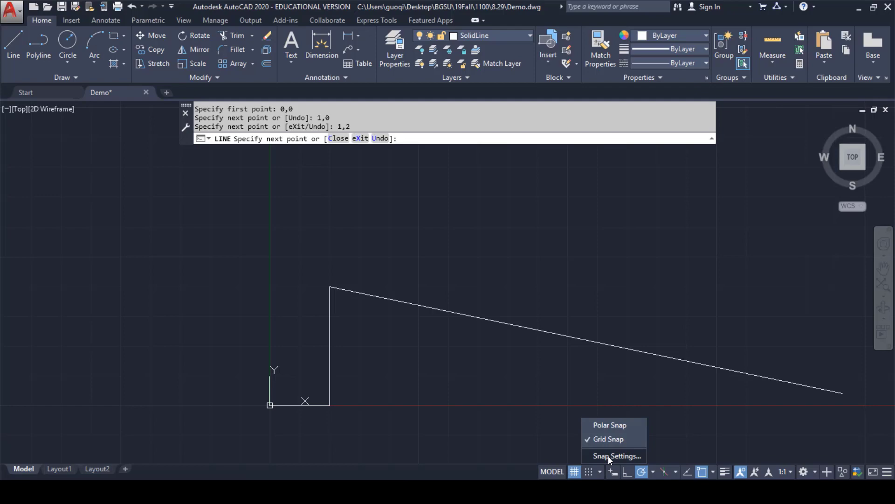
left_click(608, 456)
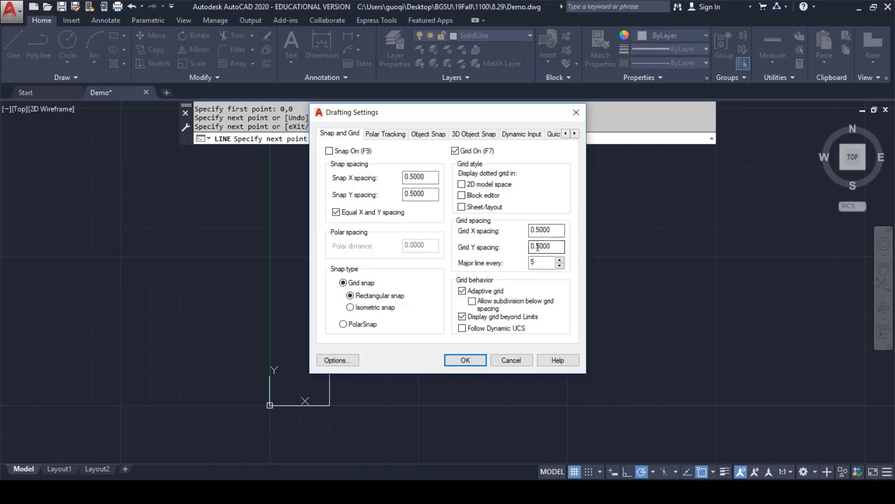
left_click(466, 360)
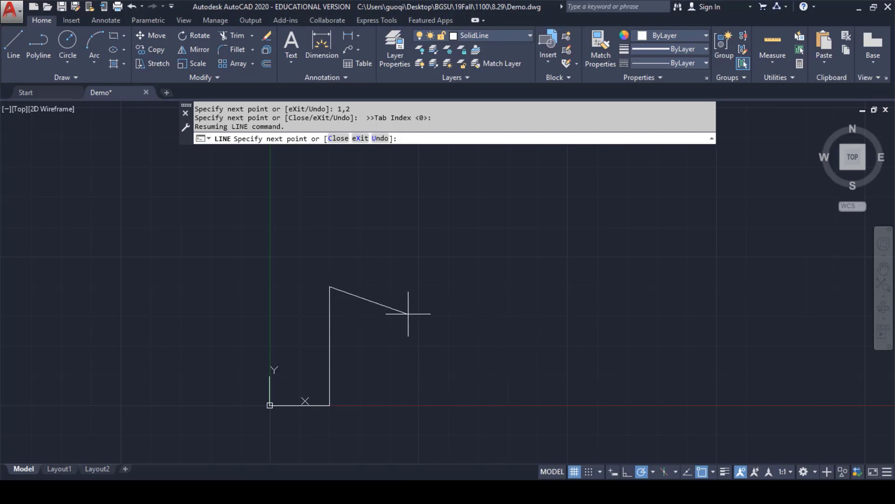
key("Escape")
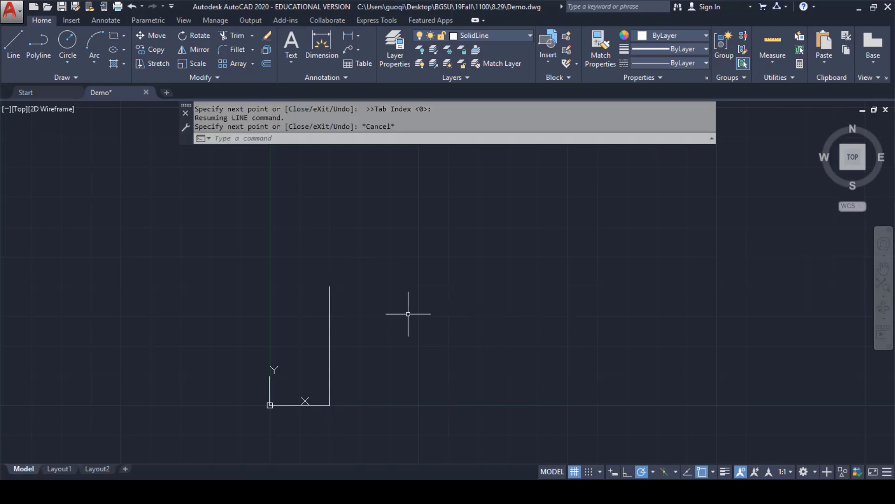
left_click(330, 313)
Delete both leftover line segments and turn on Dynamic Input
key("Delete")
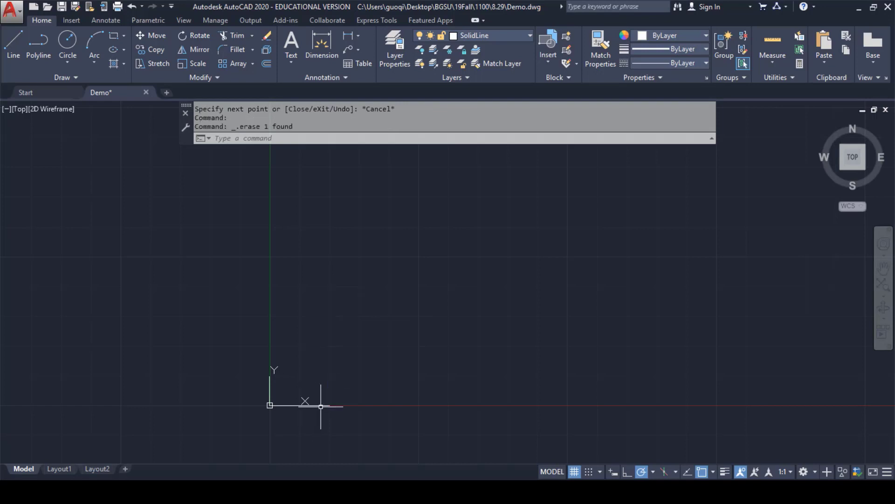
left_click(321, 407)
key("Delete")
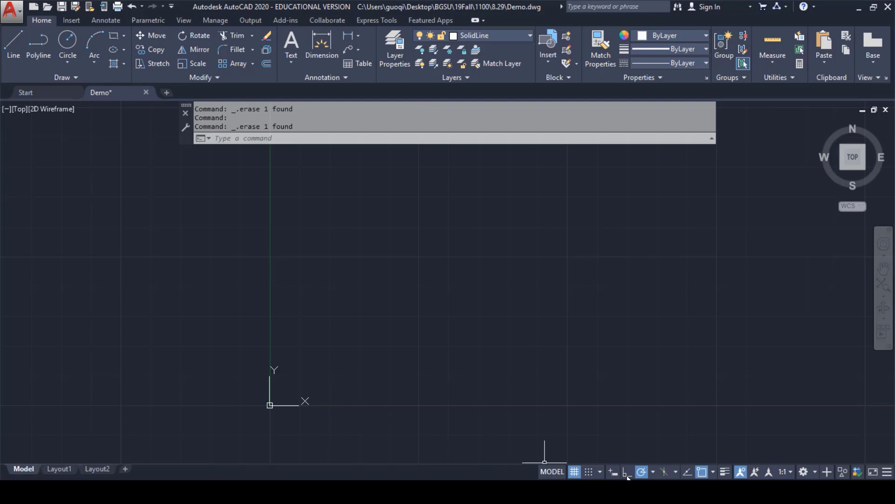
left_click(613, 472)
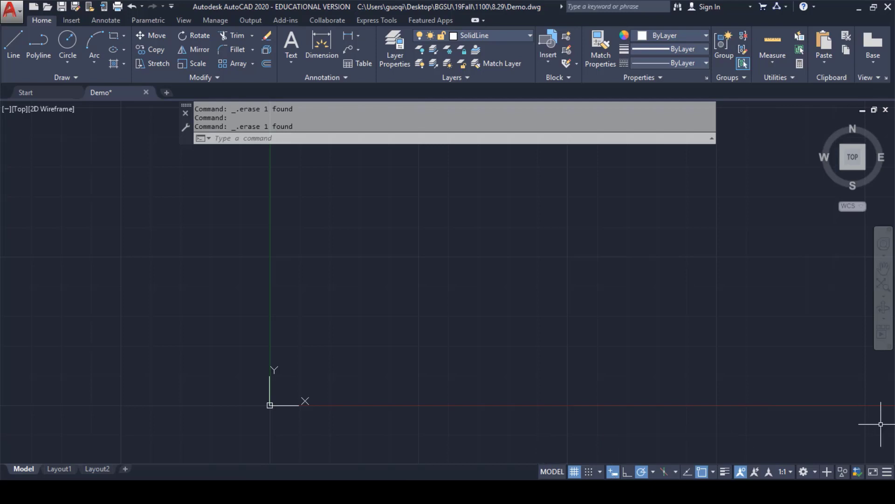
Start a new line at 0,0 and enter a distance of 1 for the next point
left_click(13, 45)
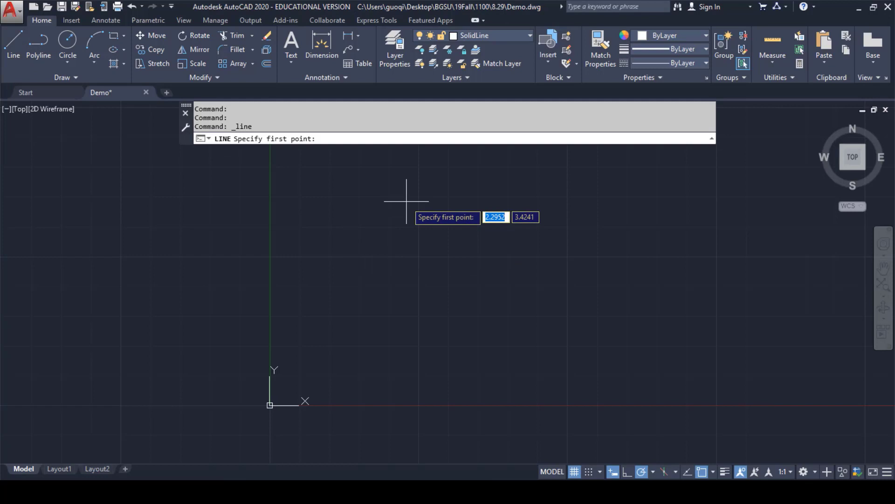
type("0,0")
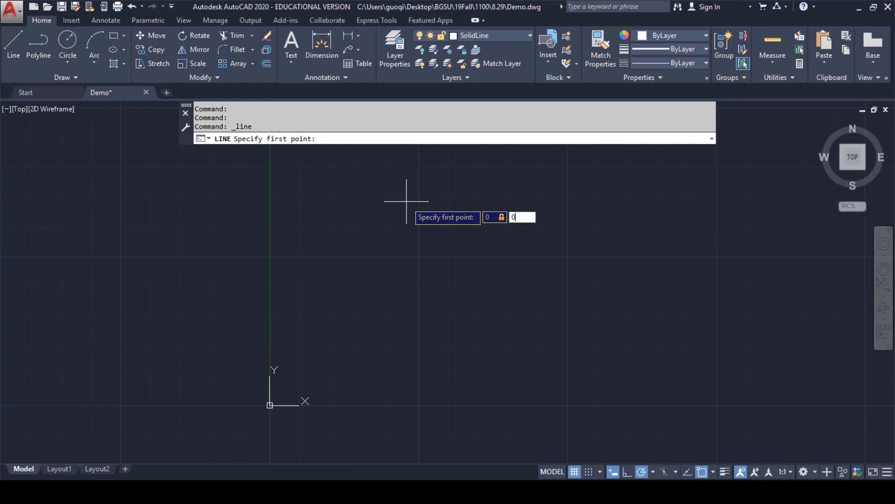
key("Return")
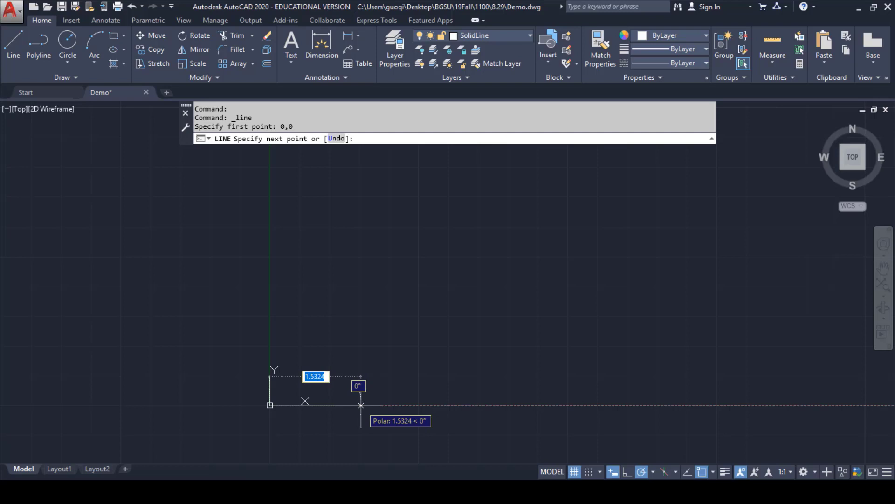
type("1")
key("Tab")
Finish the next point as relative @1,0, drawing the 1-unit bottom segment
type("0")
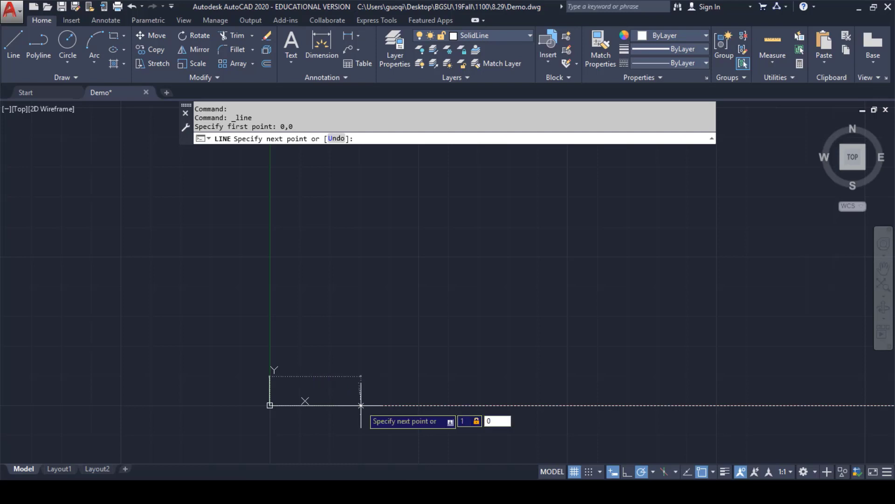
key("Return")
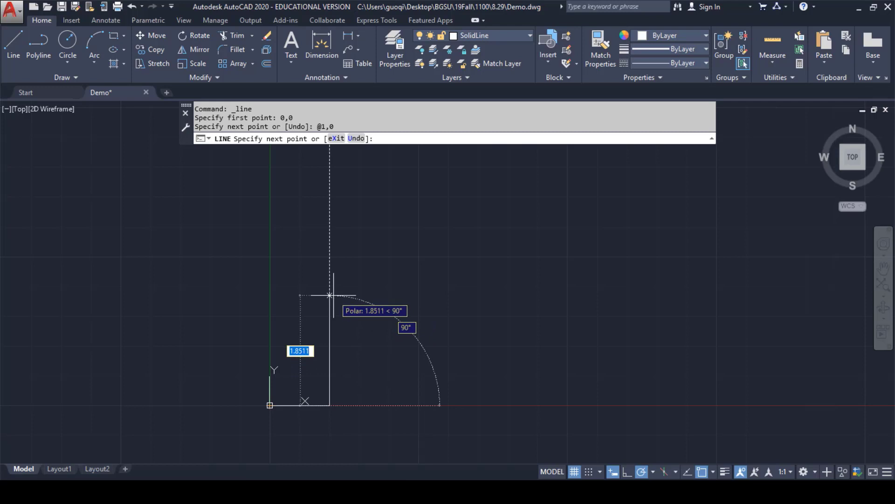
Add relative segments @0,2 and @2,0, then end the LINE command
type("0,2")
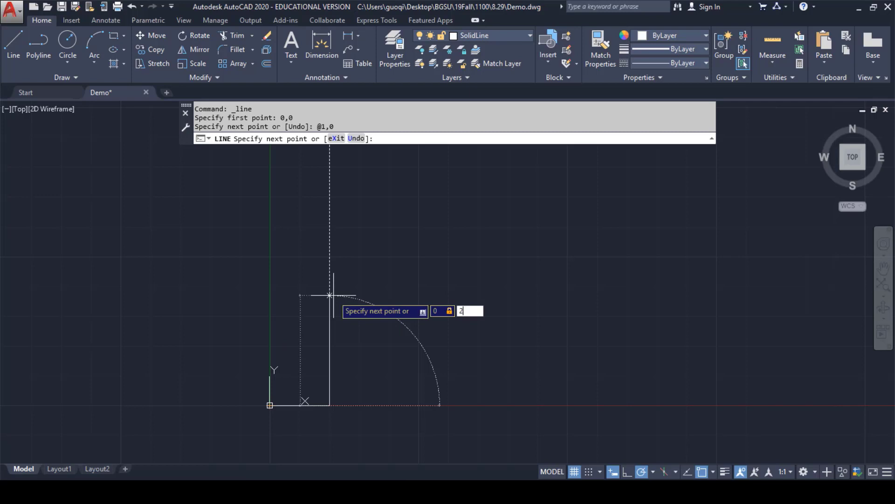
key("Return")
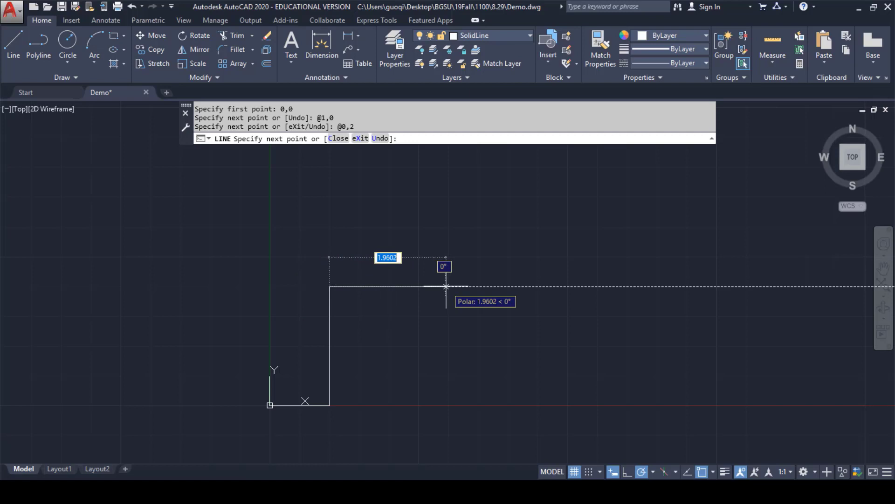
type("2,")
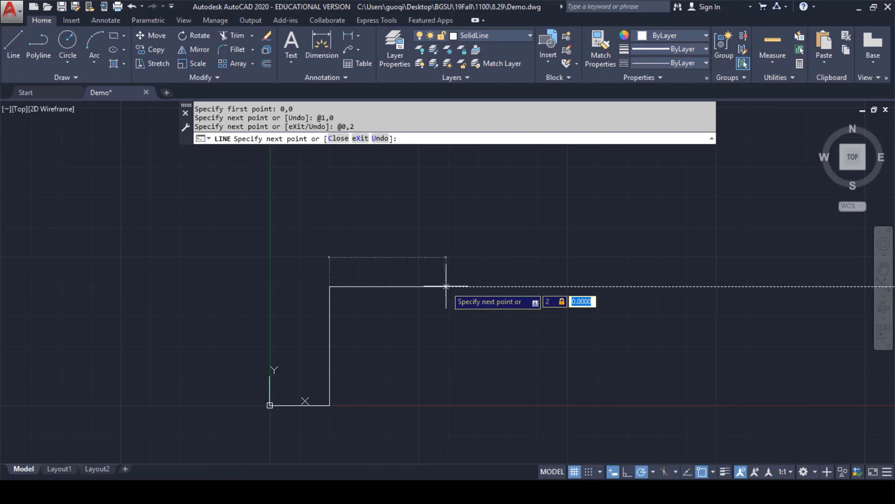
type("0")
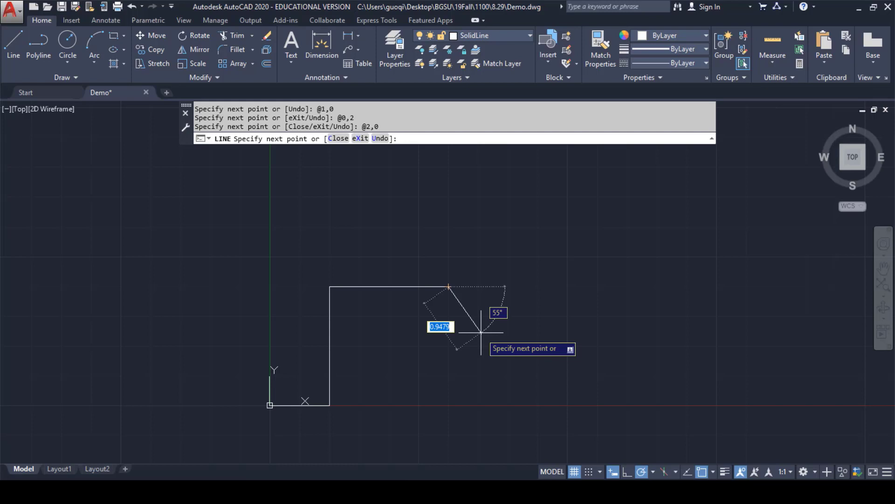
key("Escape")
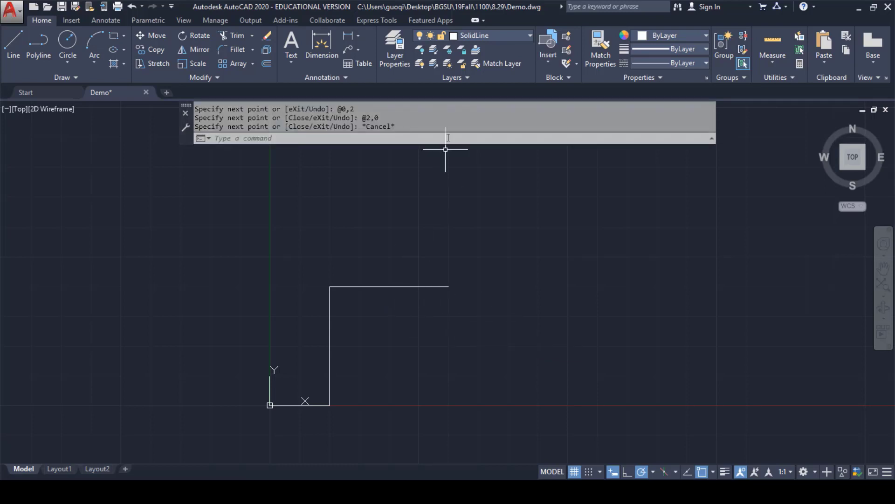
Check the layer list and Layer Properties, then add LineWeight to the status bar
left_click(530, 35)
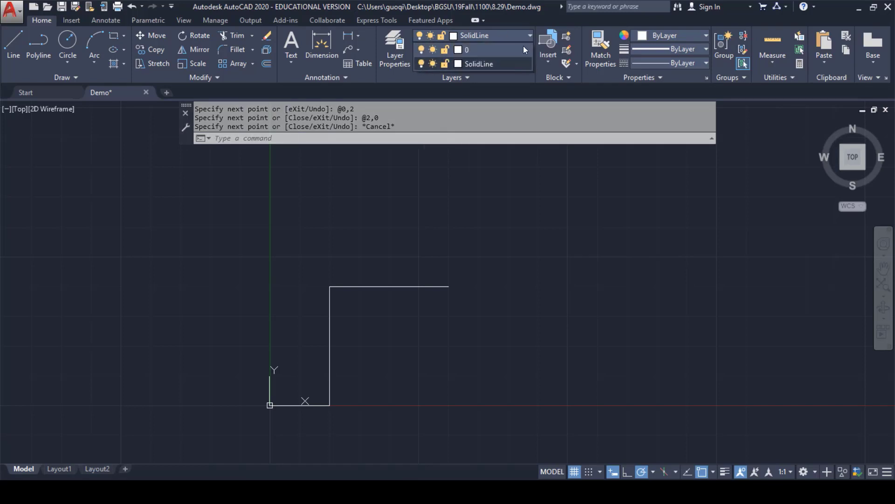
left_click(474, 64)
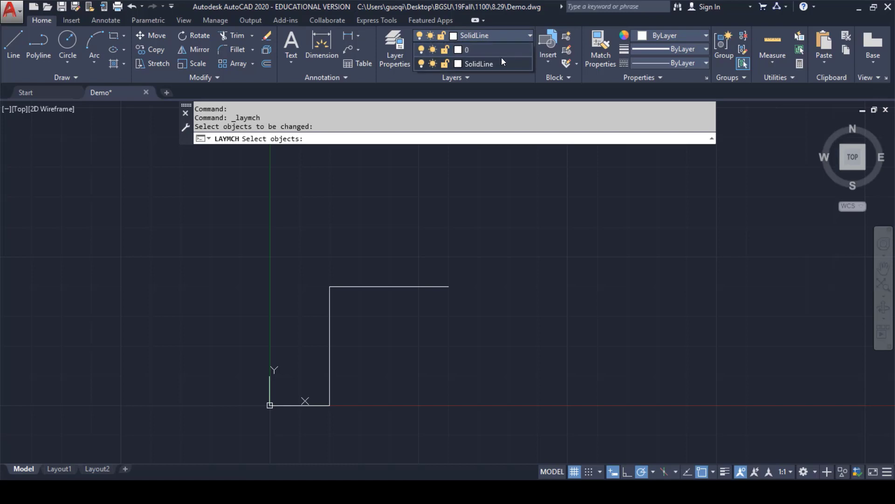
left_click(395, 46)
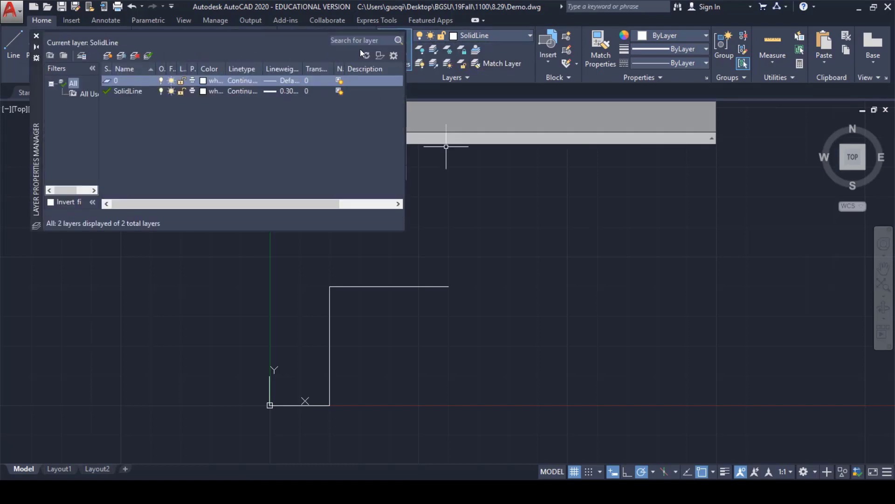
left_click(36, 36)
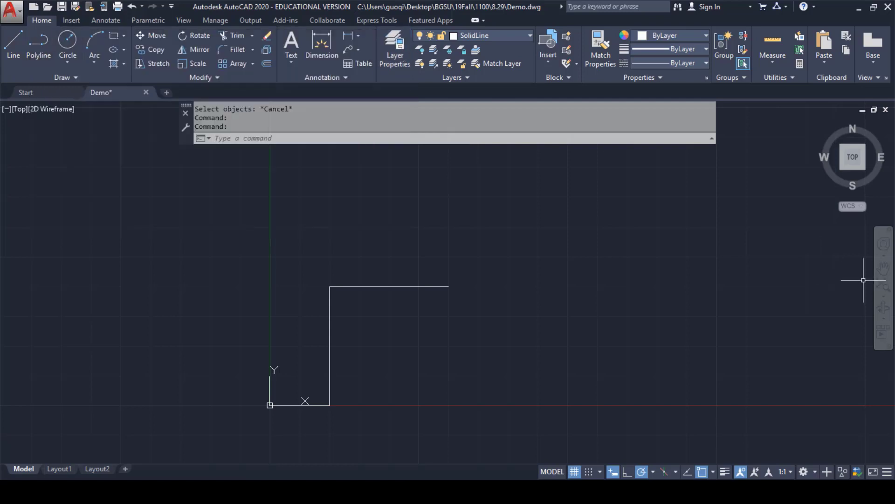
left_click(888, 473)
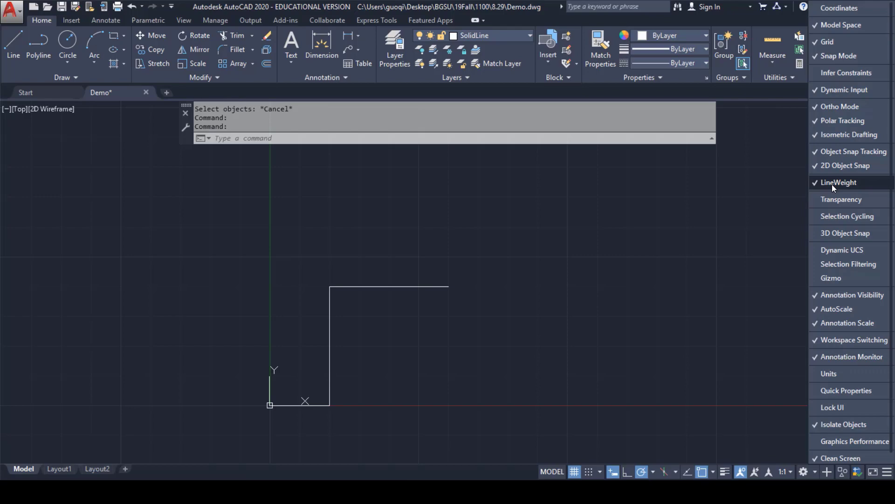
left_click(726, 471)
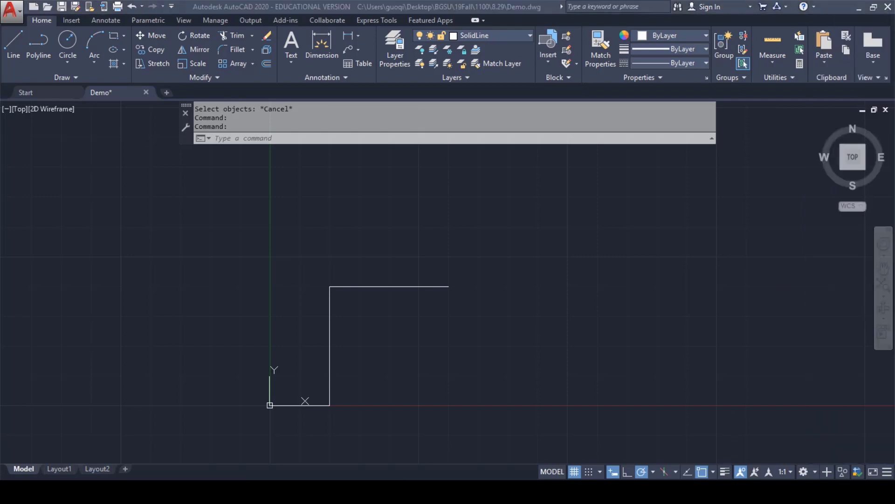
Turn on lineweight display, then erase the three-segment stepped outline with a crossing window
left_click(726, 472)
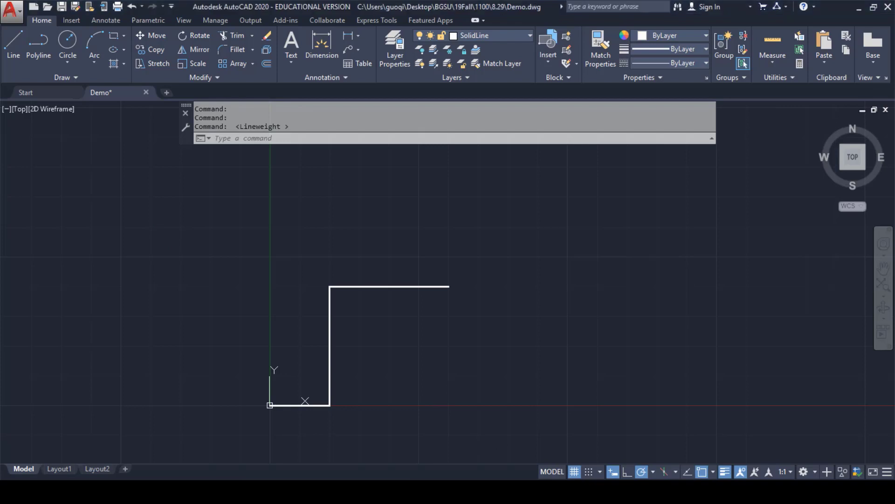
left_click(500, 449)
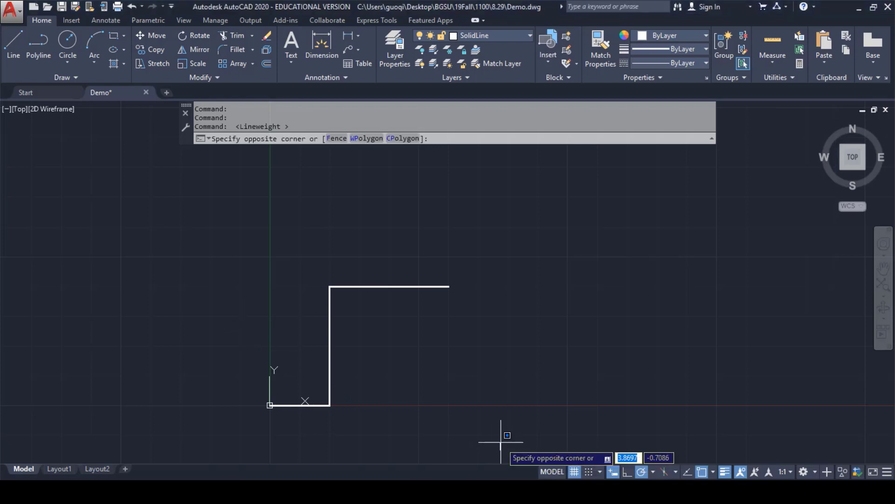
left_click(194, 207)
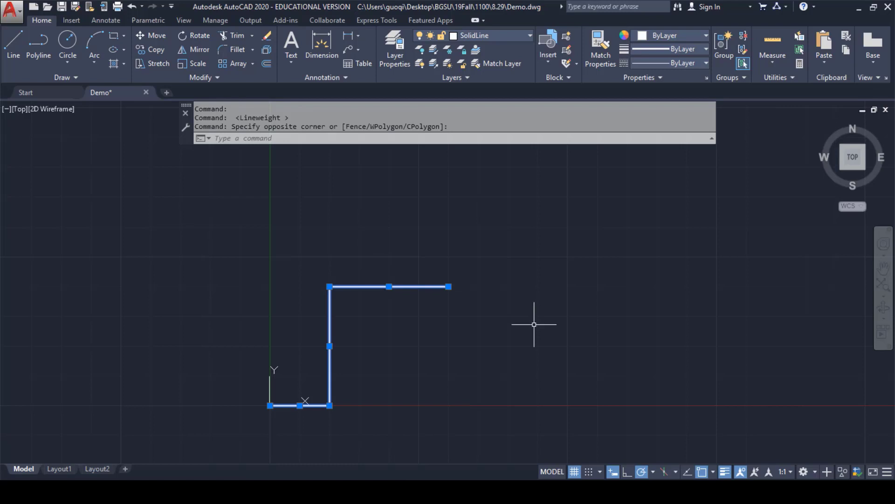
key("Delete")
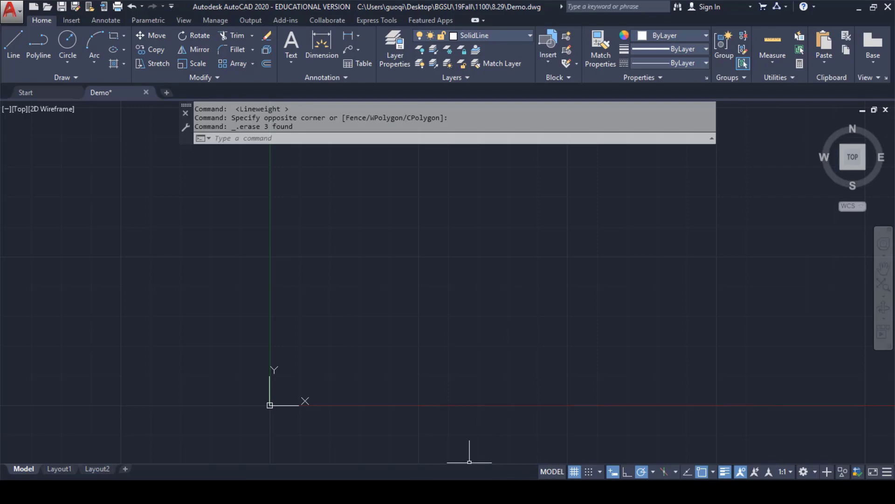
key("alt+Tab")
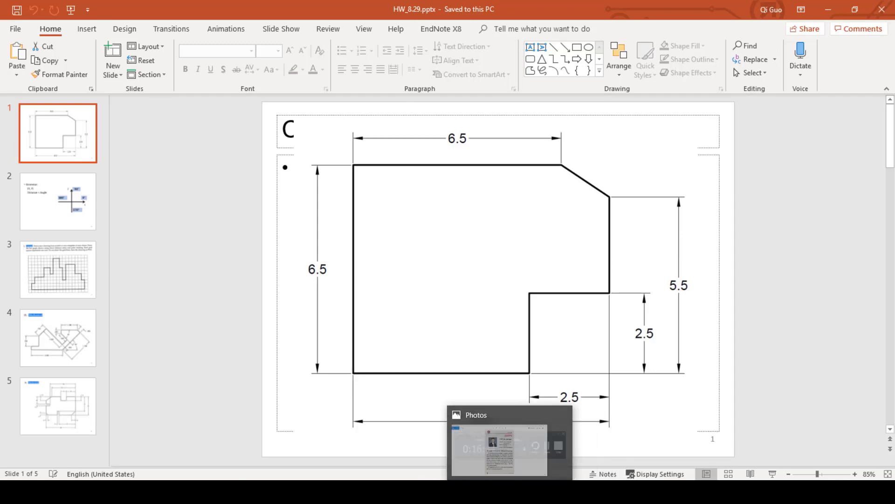
mouse_move(495, 492)
left_click(561, 492)
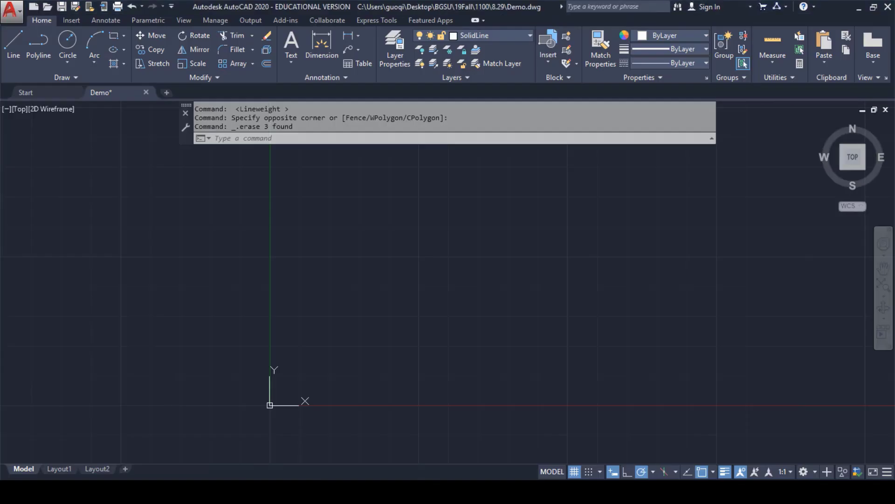
Cancel a trial line from 0,0 toward 5,5, turn off Dynamic Input, and restart LINE
left_click(13, 44)
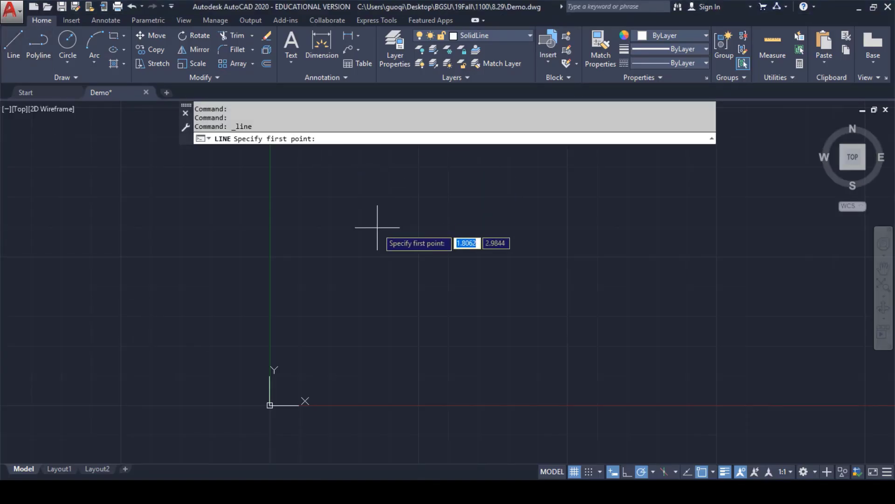
type("0,0")
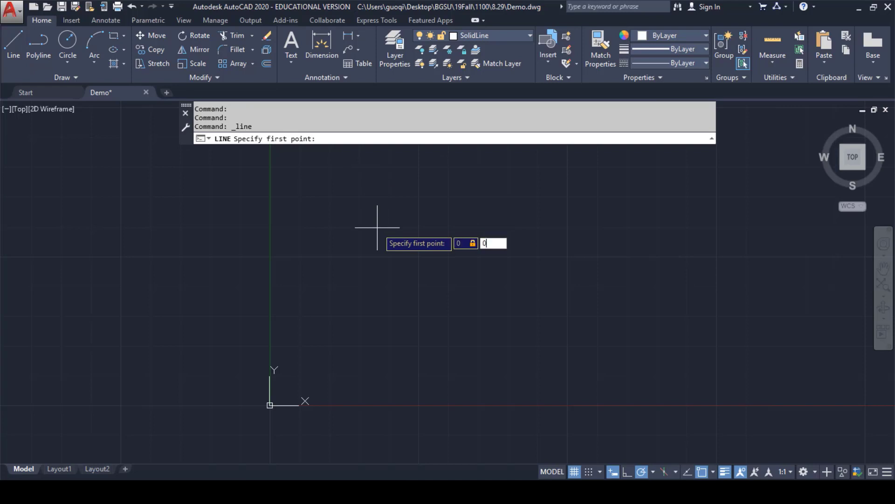
key("Return")
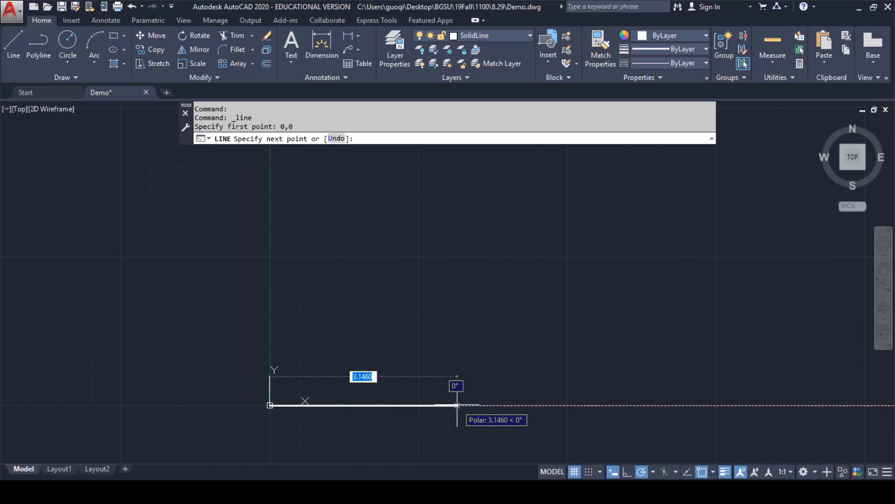
type("5,5")
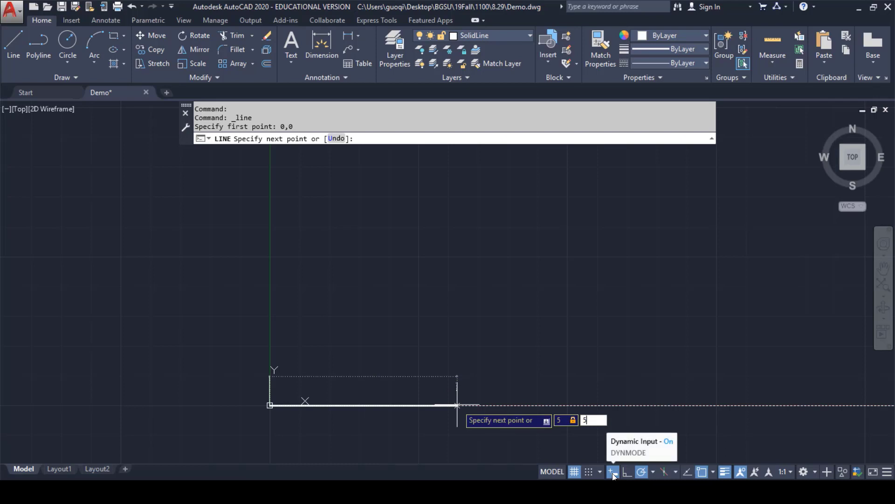
key("Escape")
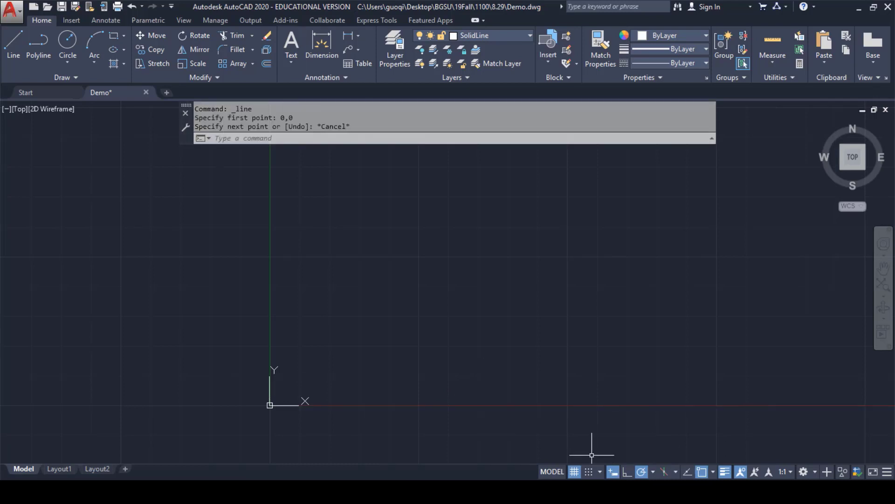
left_click(614, 471)
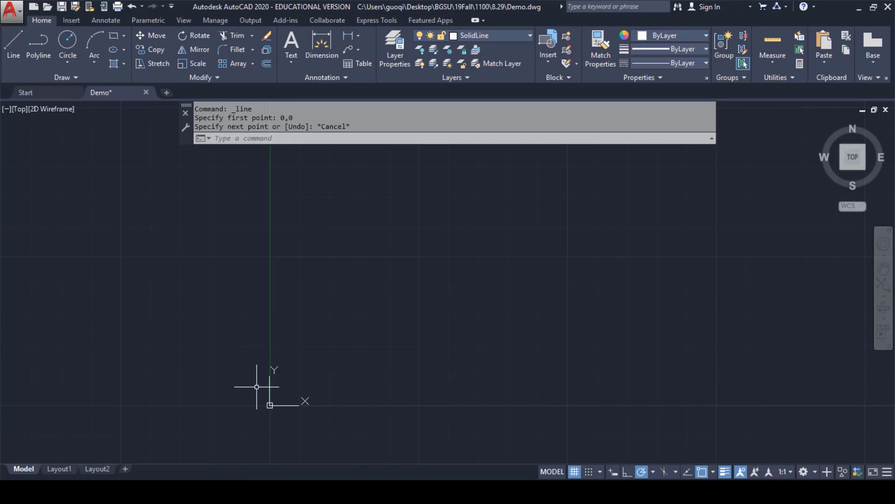
left_click(14, 46)
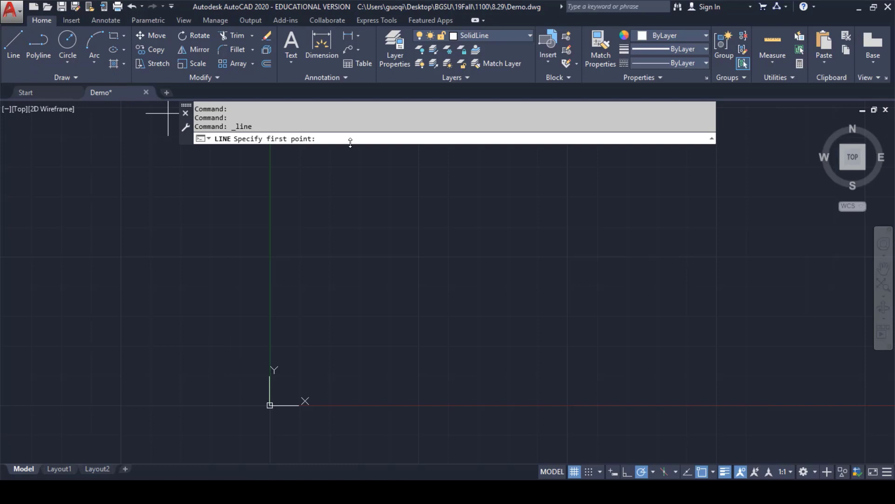
Draw the bottom edge from 0,0 to 5.5,0, then check it against the slide's dimensions
type("0,0")
key("Return")
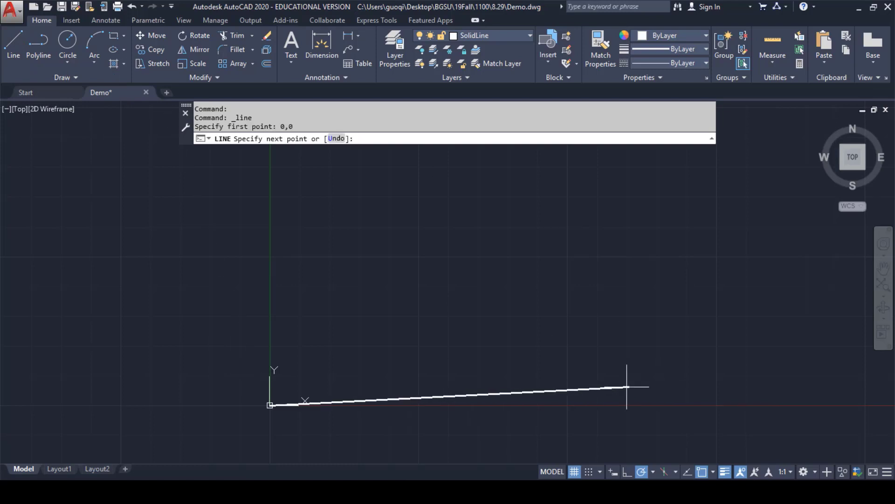
type("5.5,")
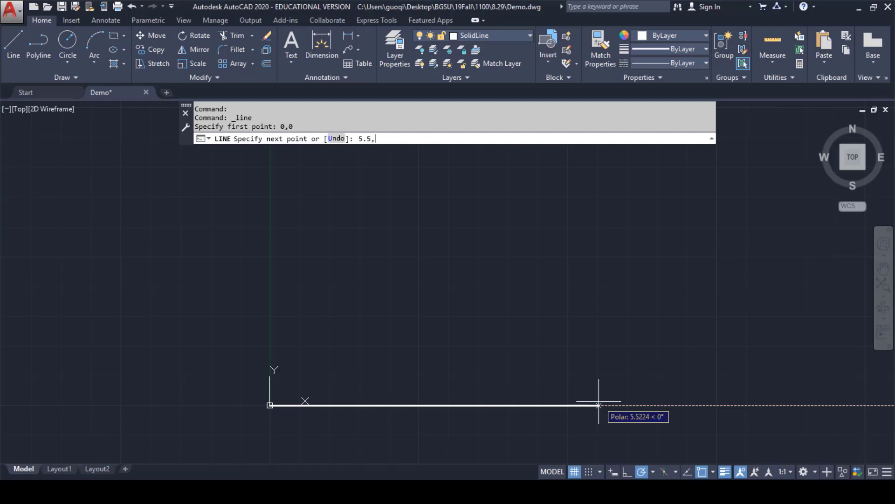
key("Return")
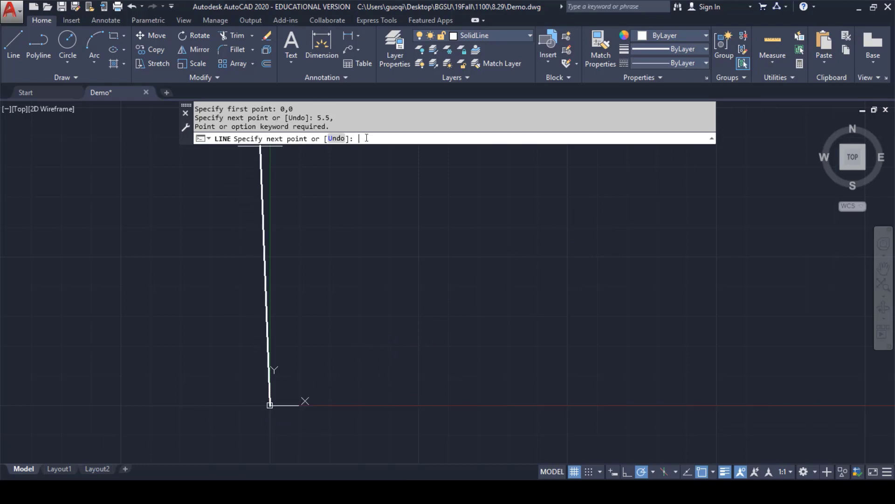
type("5")
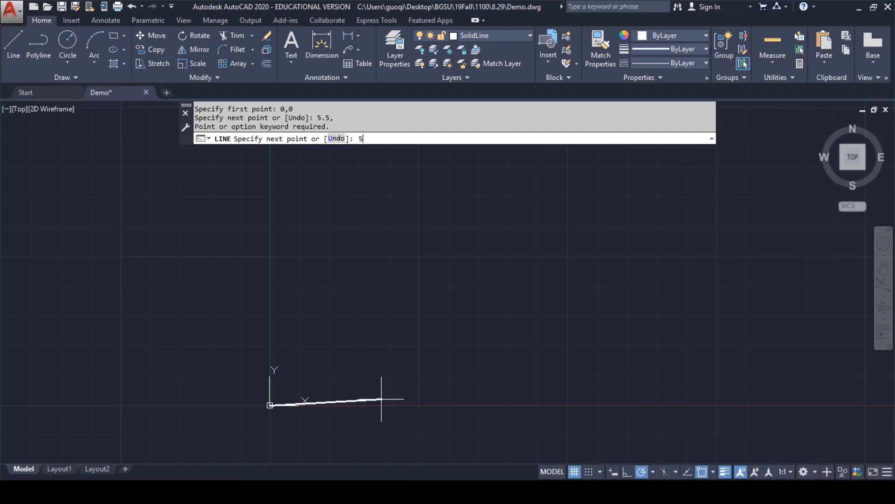
type(".5,0")
key("Return")
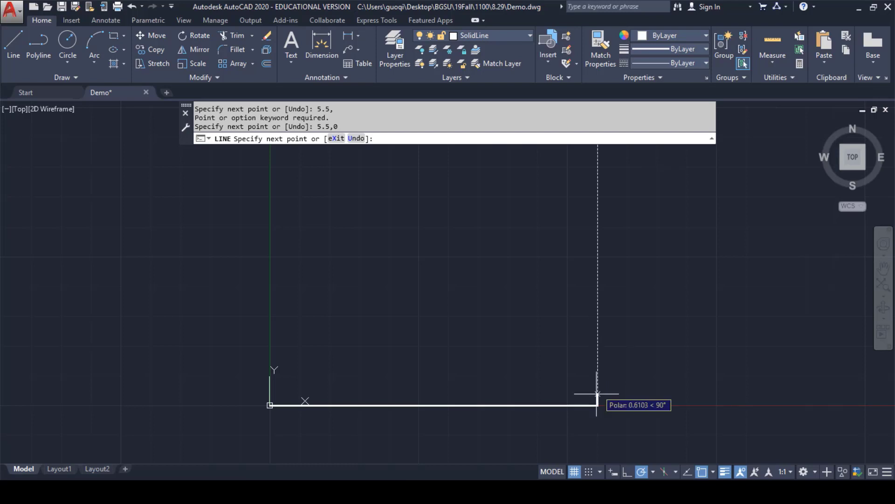
left_click(540, 491)
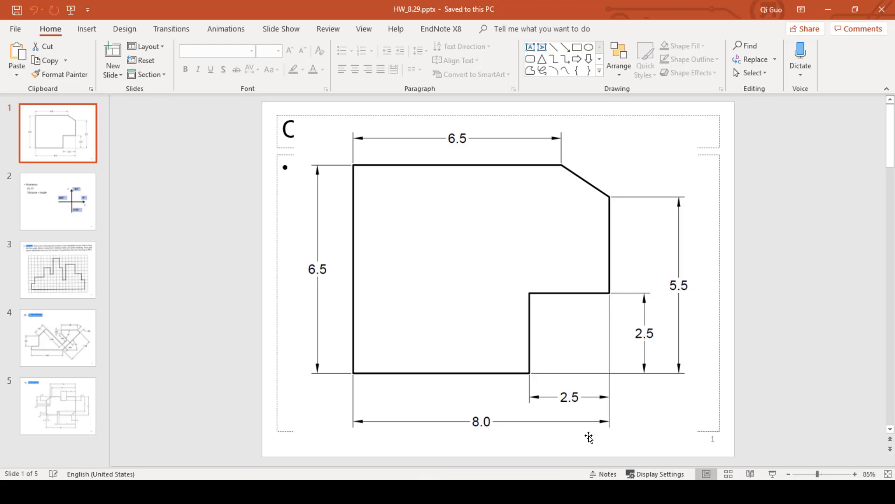
left_click(592, 490)
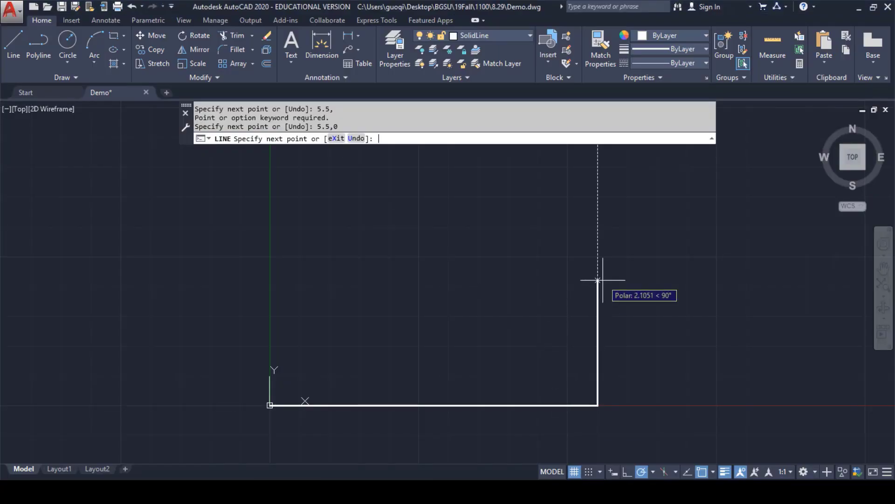
Continue the outline through 5.5,2.5, 8,2.5 and 8,5.5, end the line, and recheck the slide
type("5.5,2.5")
key("Return")
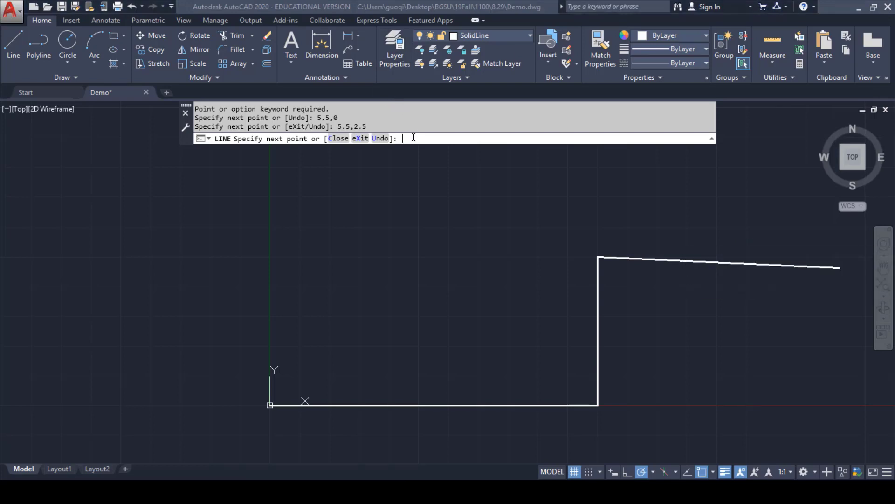
type("8,2.5")
key("Return")
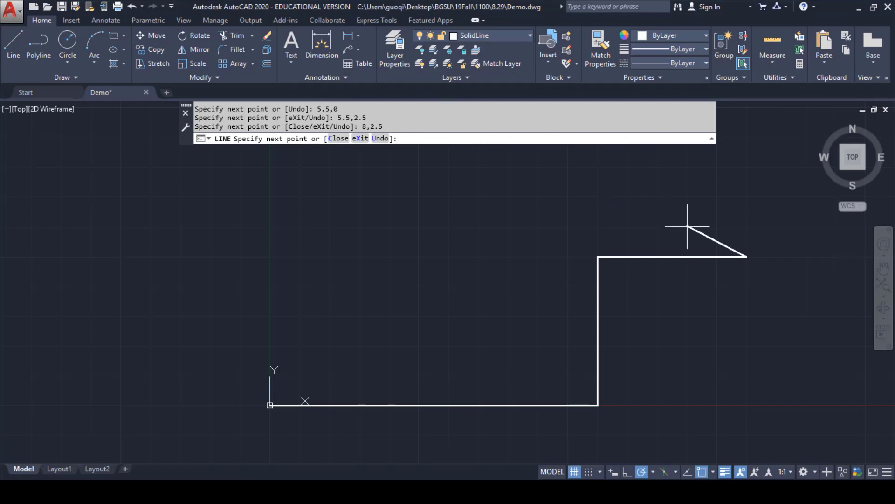
scroll(734, 203, "down", 3)
mouse_move(750, 184)
middle_mouse_down()
mouse_move(523, 300)
mouse_move(522, 262)
middle_mouse_up()
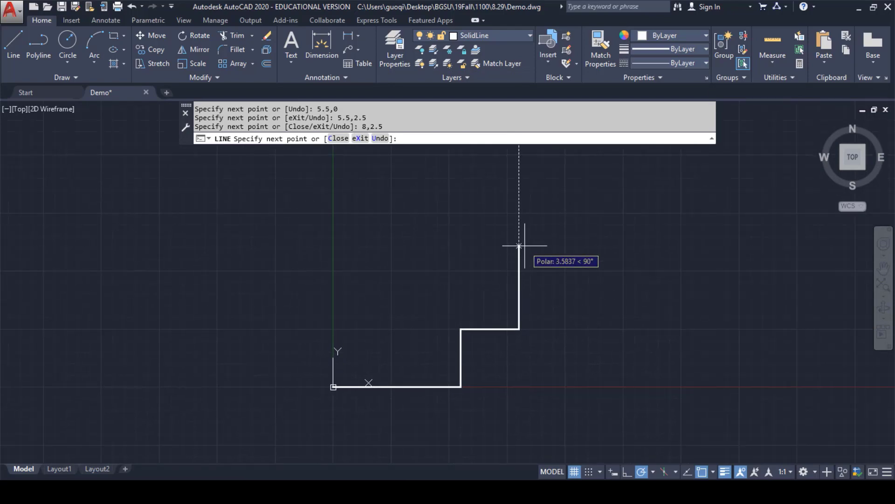
type("8,5.5")
key("Return")
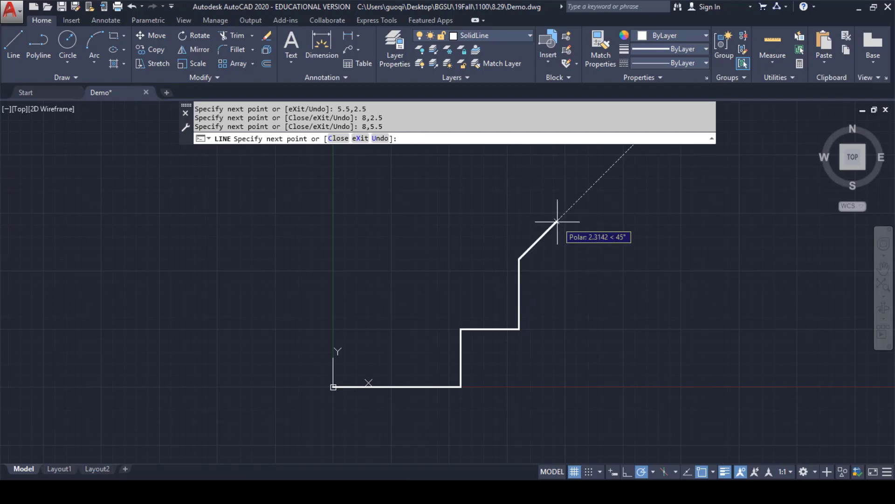
key("Escape")
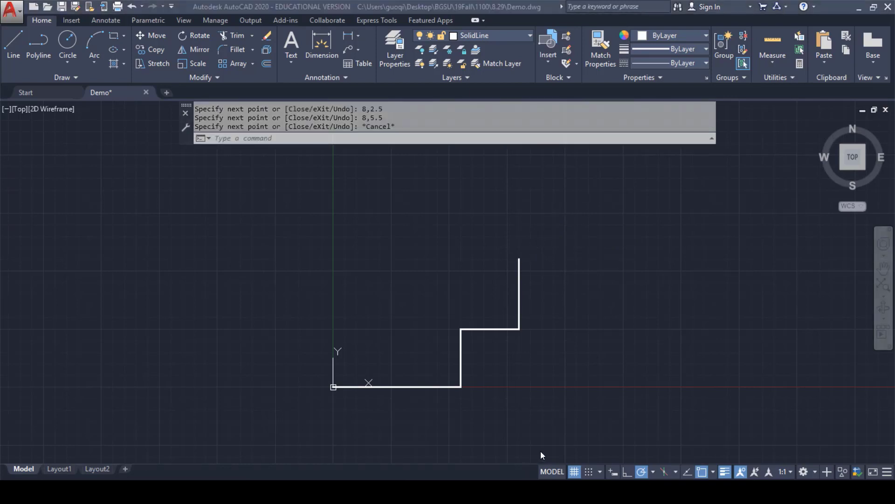
key("alt+Tab")
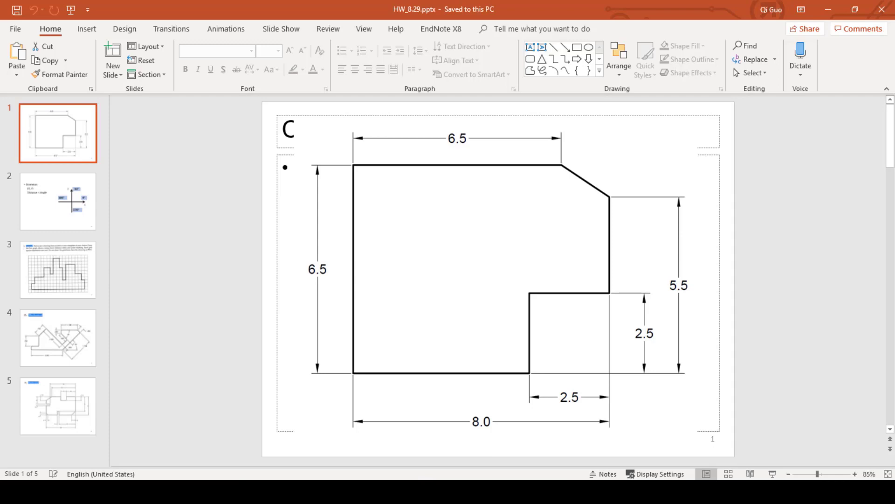
key("alt+Tab")
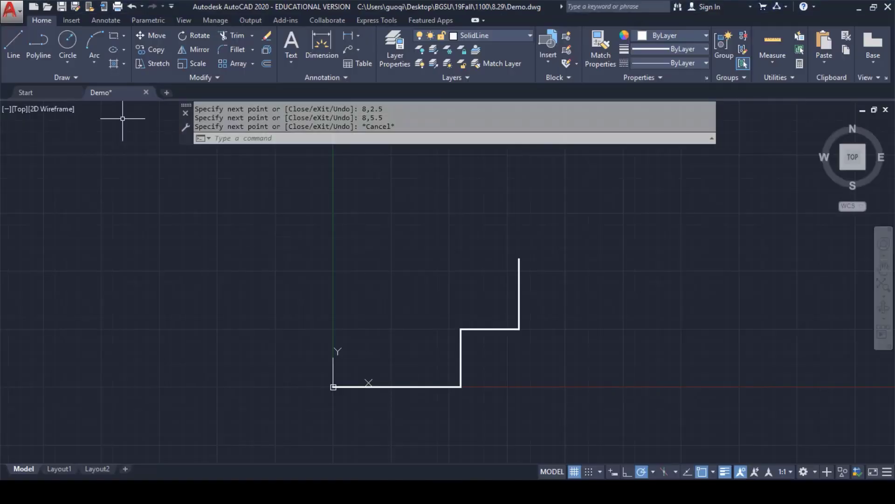
Draw the left side to 0,6.5, the top to 6.5,6.5, the chamfer to the right side, then save Demo.dwg
left_click(13, 47)
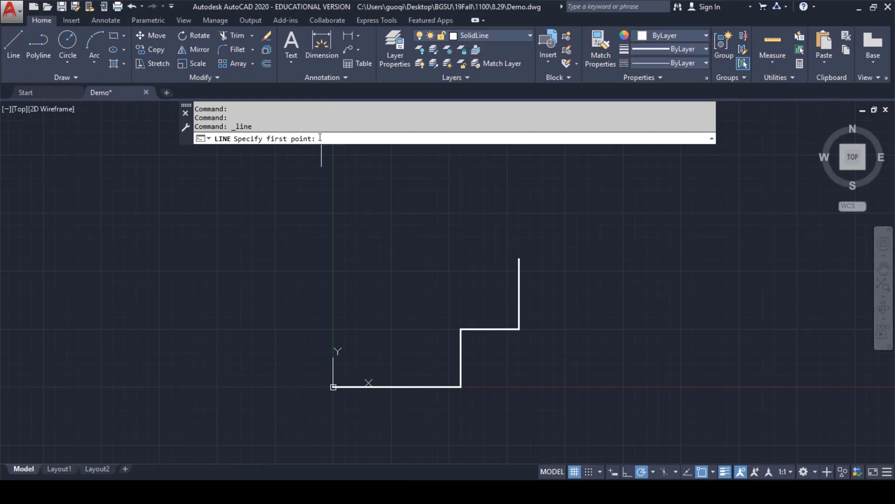
type("0,0")
key("Return")
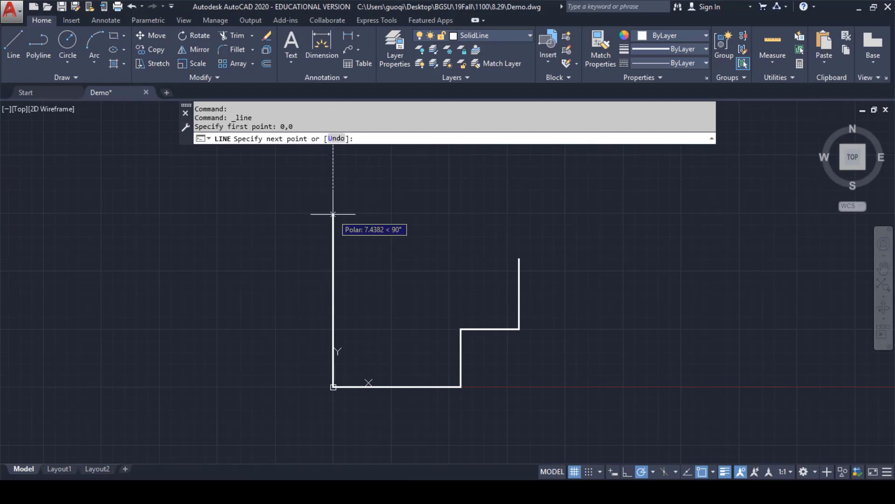
type("0,6.5")
key("Return")
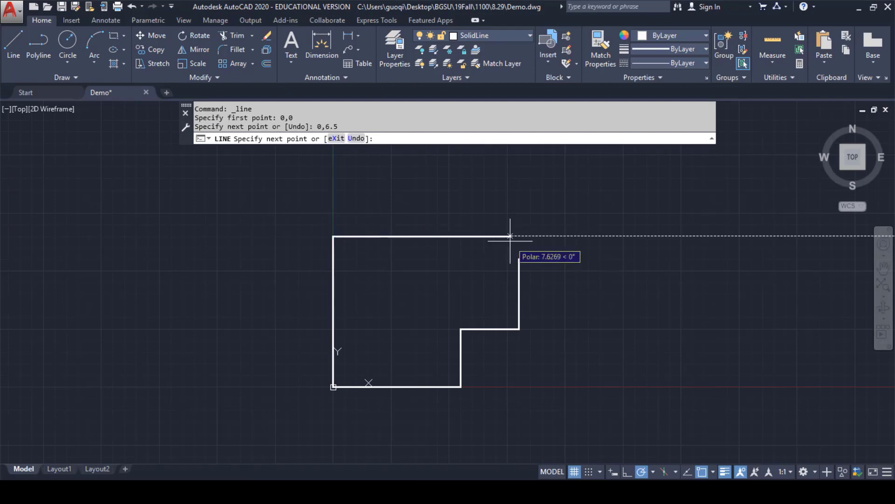
type("6.5,6.5")
key("Return")
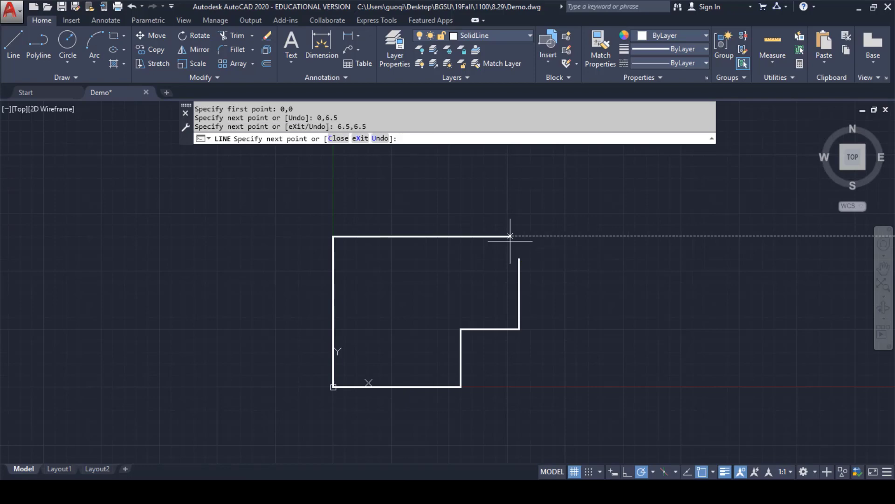
left_click(519, 258)
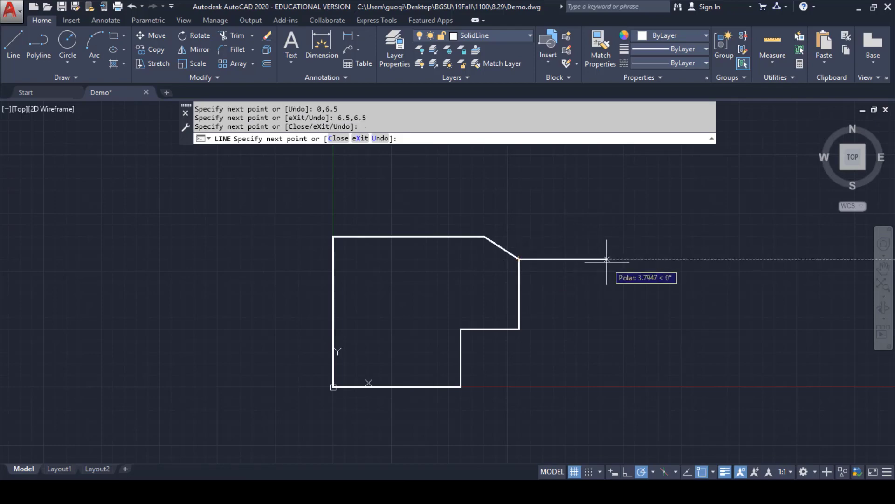
key("Escape")
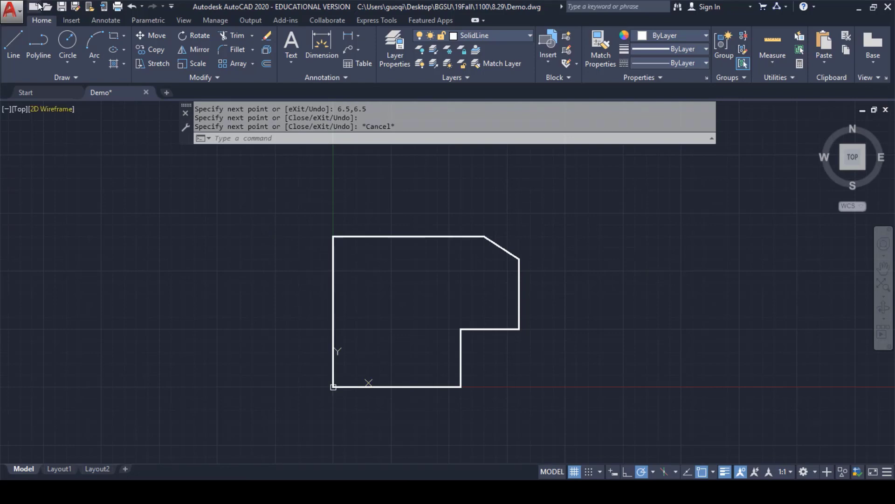
left_click(60, 7)
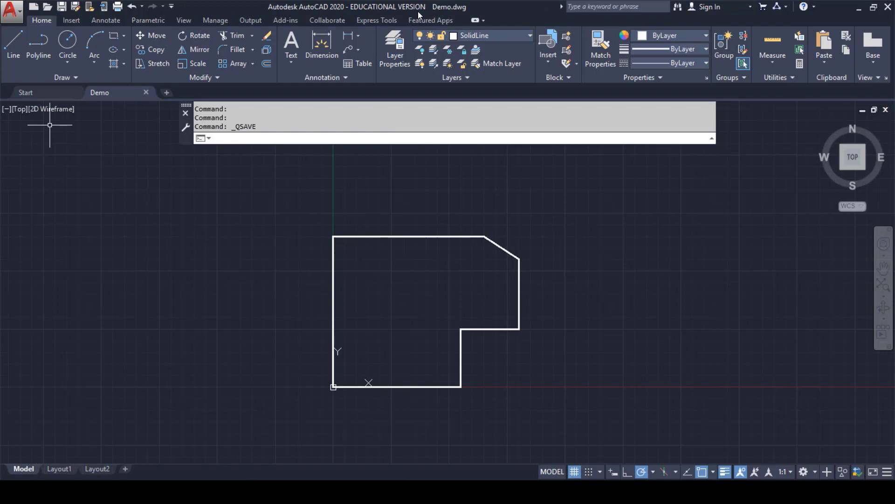
Erase all seven outline segments using a crossing selection window and Delete
left_click(578, 422)
left_click(275, 205)
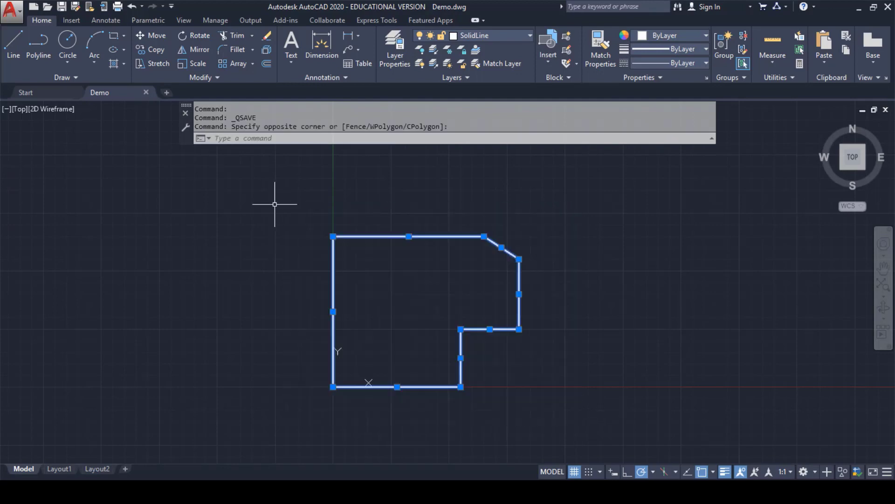
key("Delete")
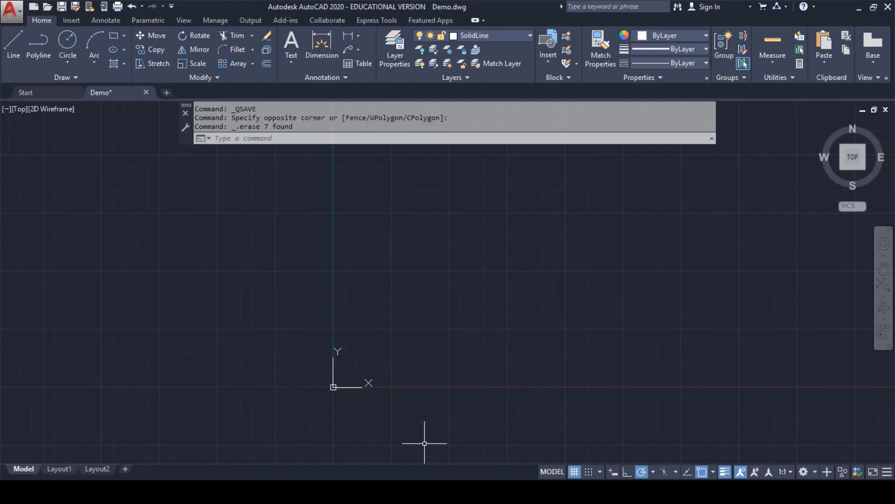
mouse_move(446, 492)
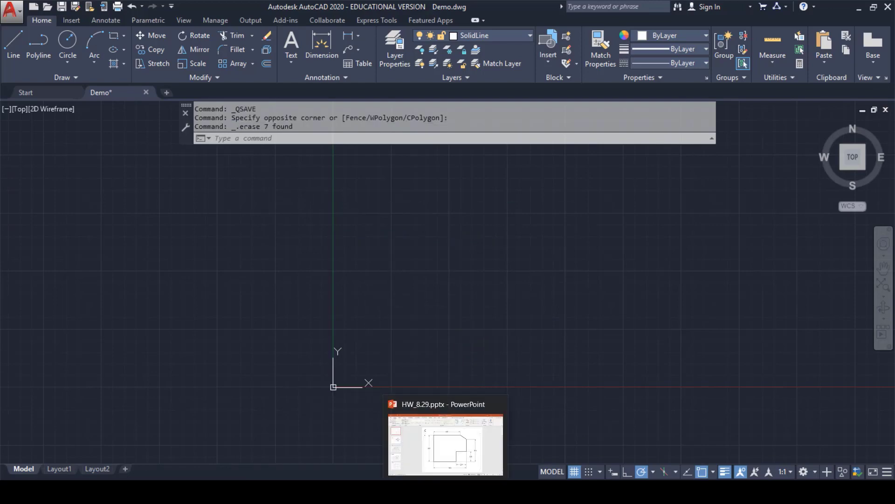
left_click(445, 492)
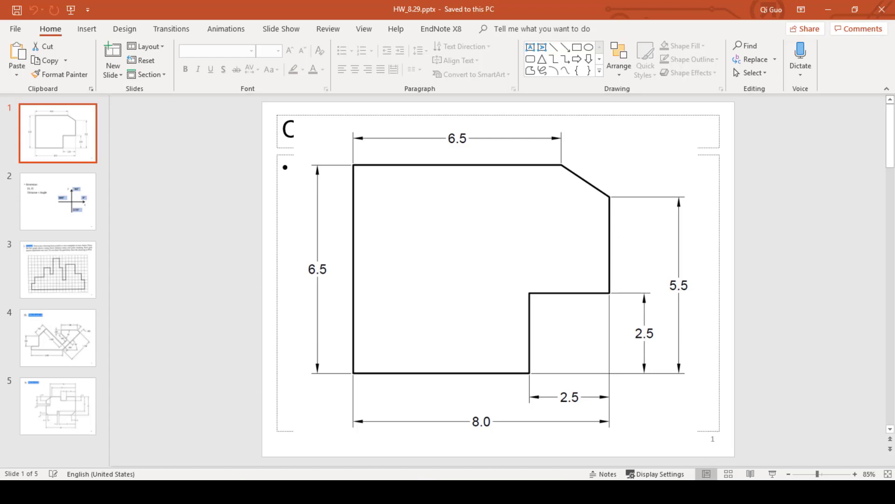
key("alt+Tab")
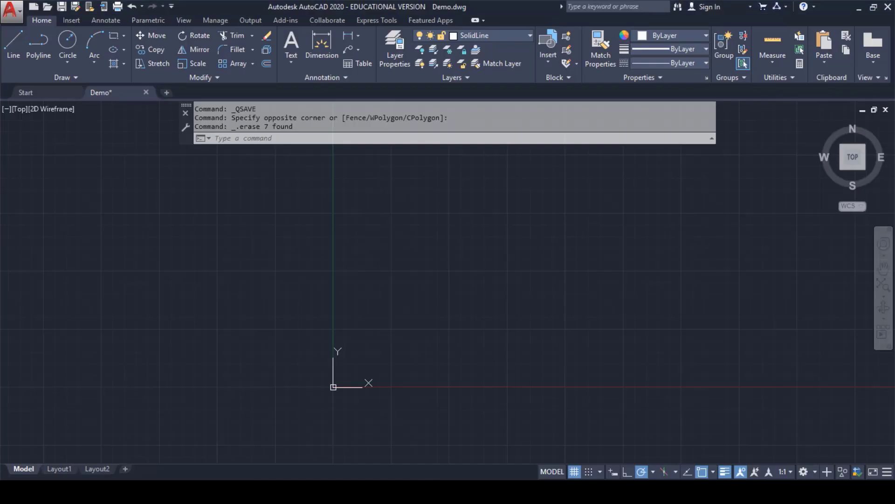
With Dynamic Input back on, draw the 5.5-unit bottom edge at 0° from the origin
left_click(614, 471)
left_click(12, 52)
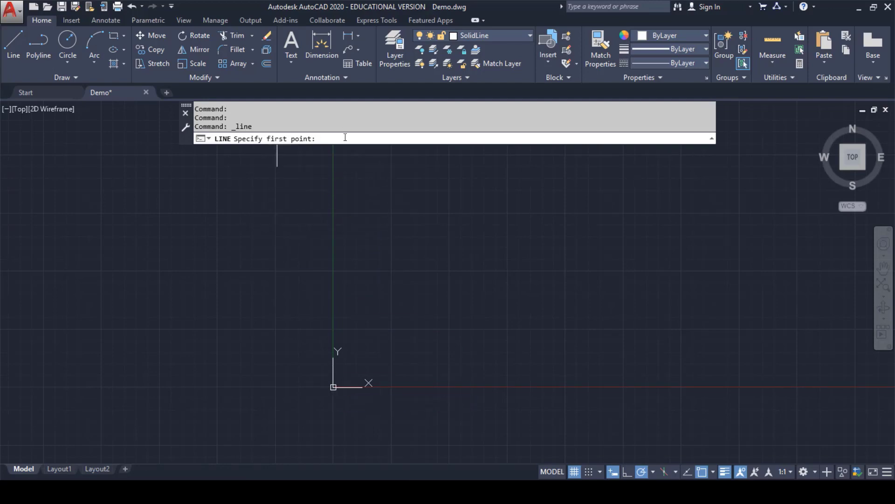
type("0")
key("Return")
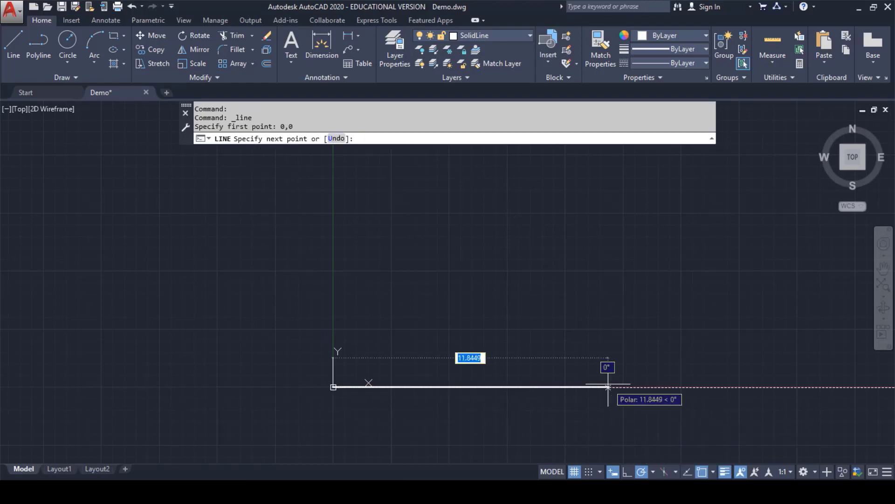
type("5.5")
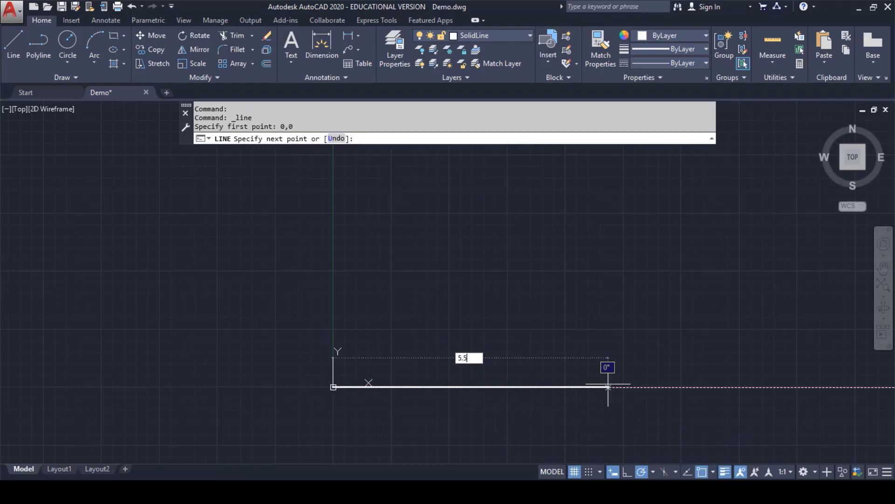
key("Tab")
type("0")
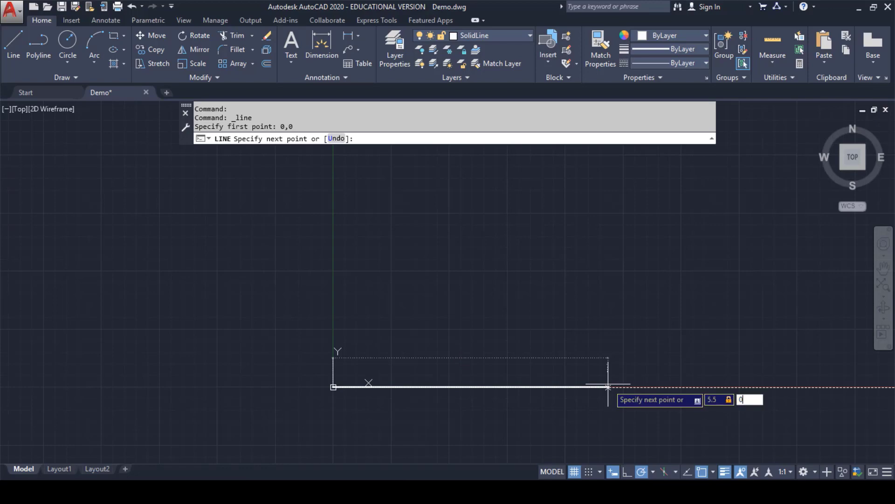
key("Return")
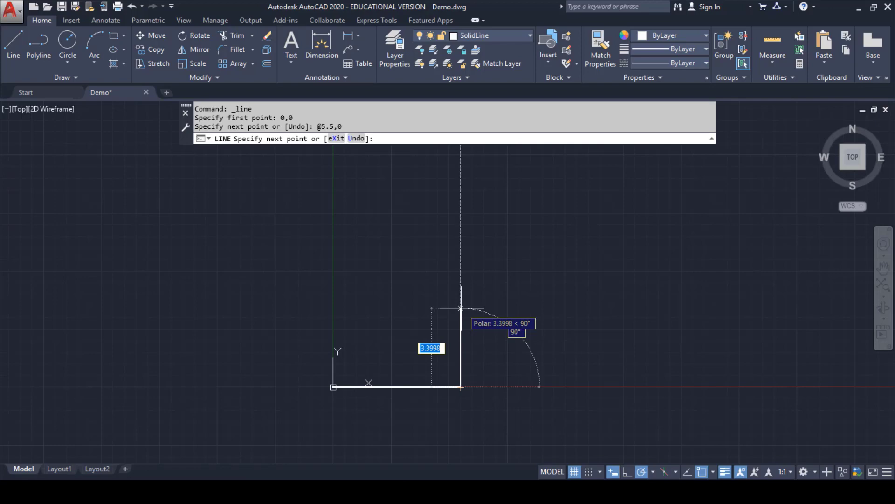
Add the relative segments @0,2.5, @2.5,0 and @0,3, then end the line
type("0,")
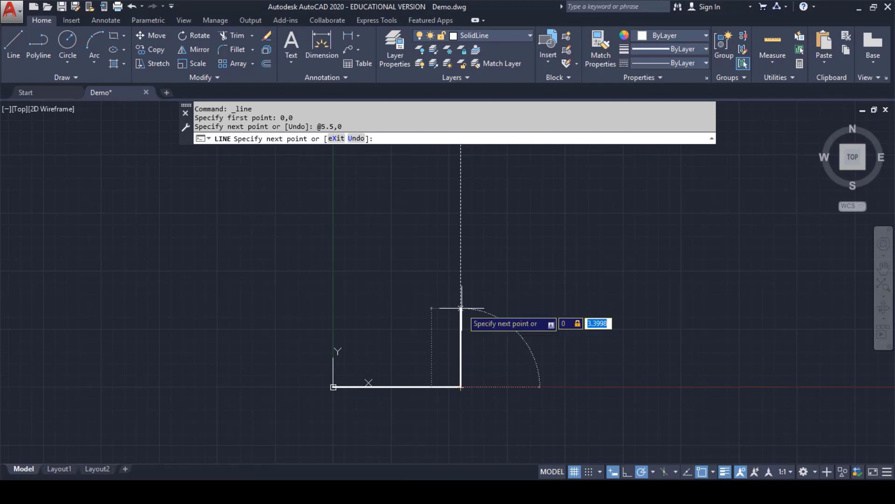
type("2.5")
key("Return")
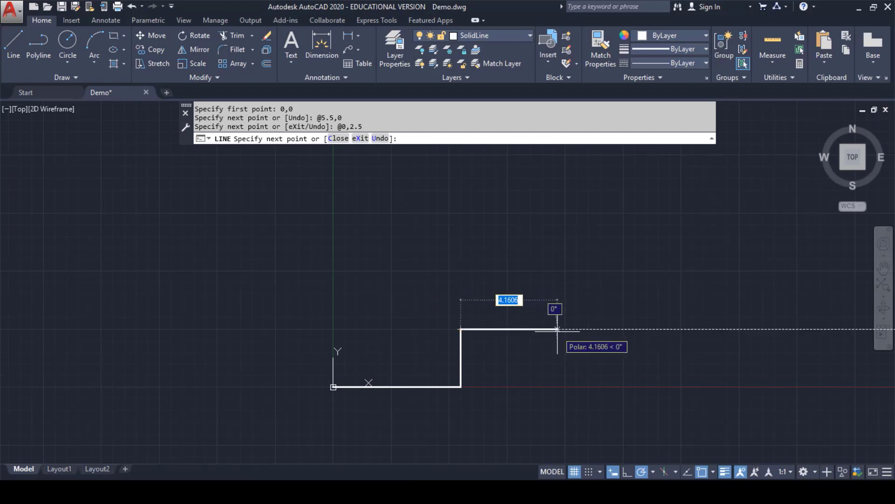
type("2.5")
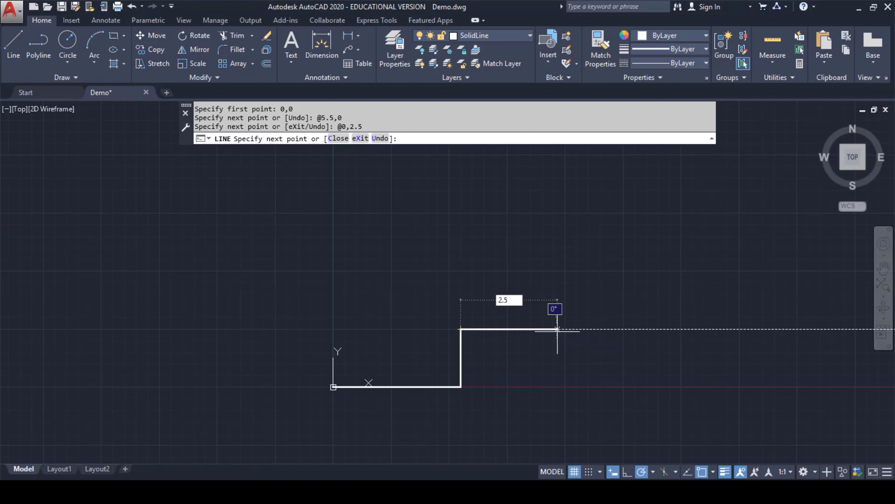
type(",0")
key("Return")
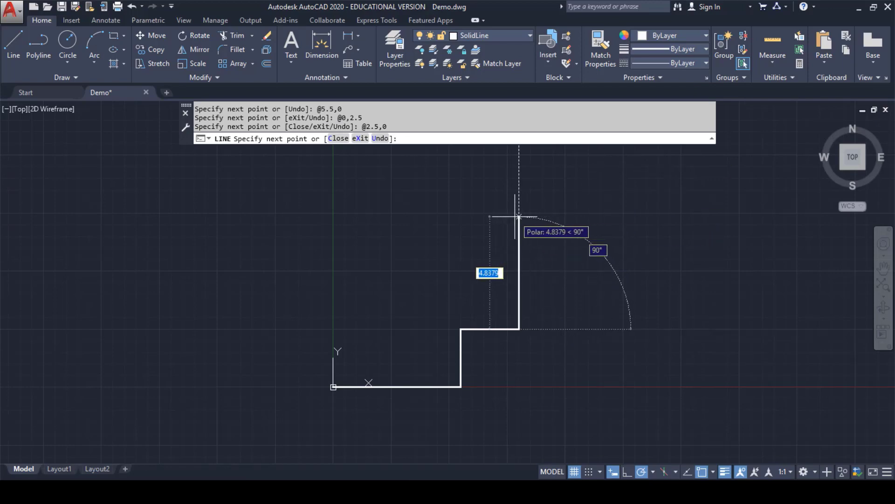
type("0,")
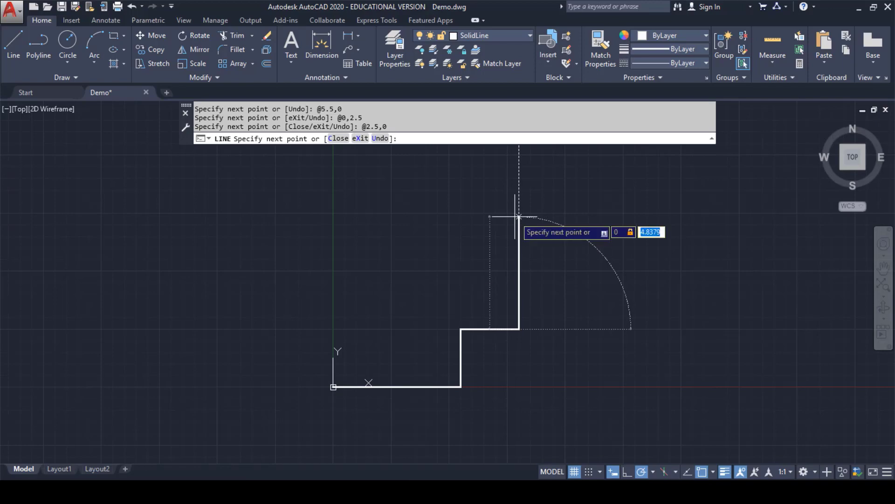
type("3")
key("Return")
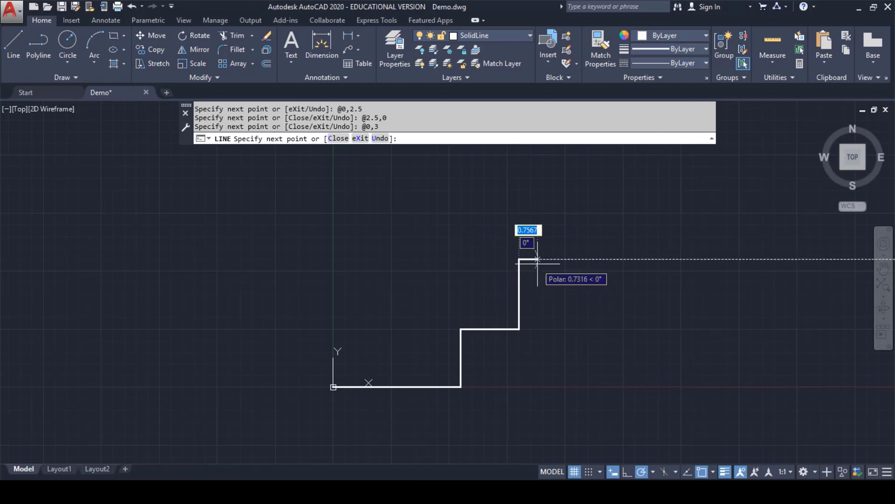
key("Escape")
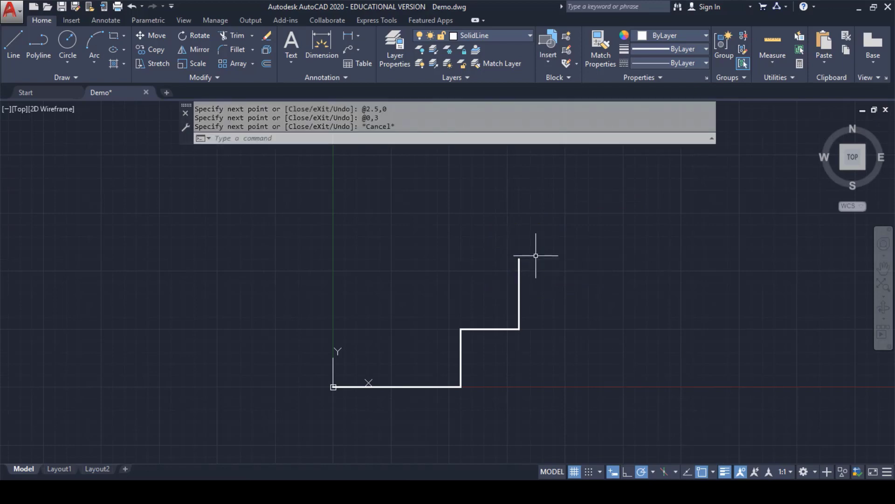
Start a line at the origin and undo the mistaken 6.5-unit horizontal segment
left_click(19, 43)
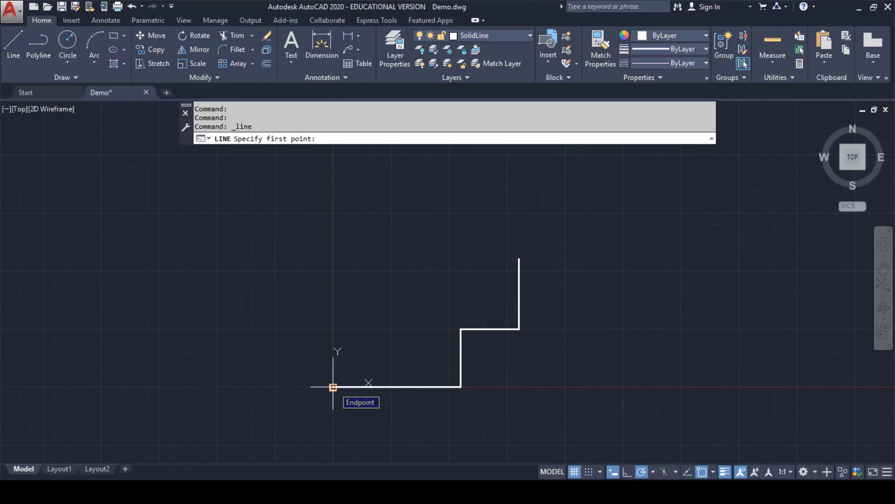
type("0")
key("Tab")
type("0")
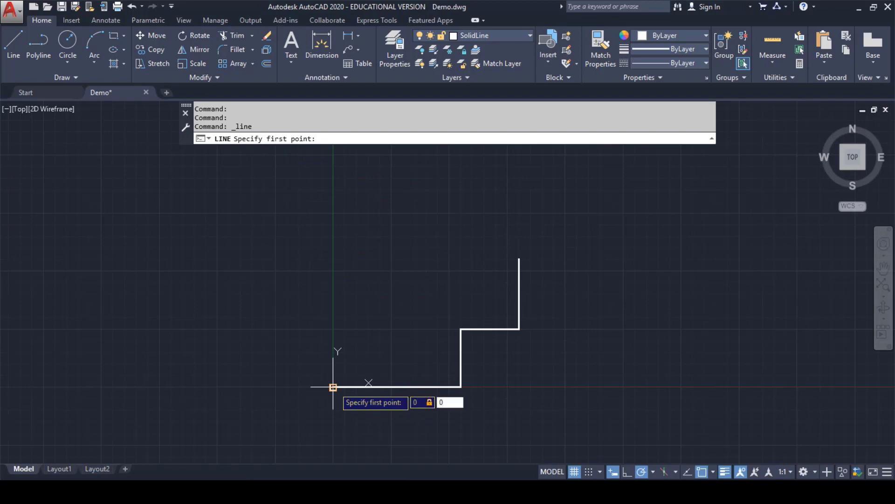
key("Return")
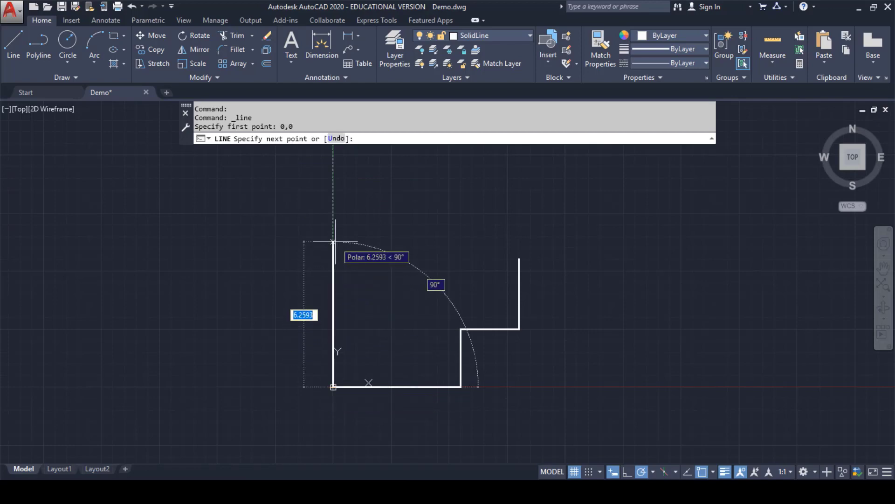
type("1")
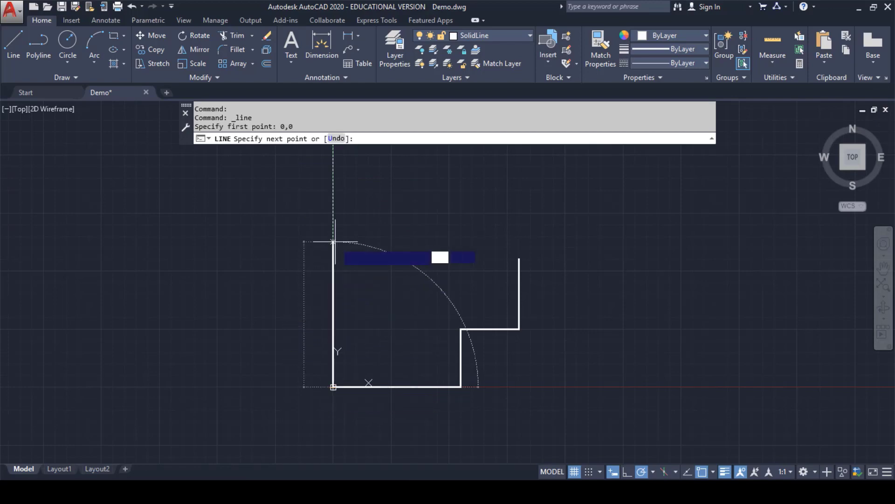
type("@6.5,0")
key("Return")
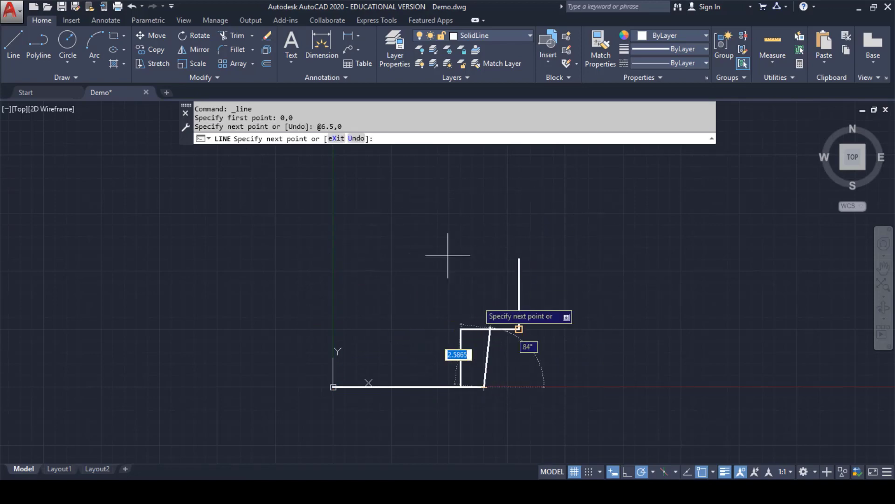
left_click(359, 140)
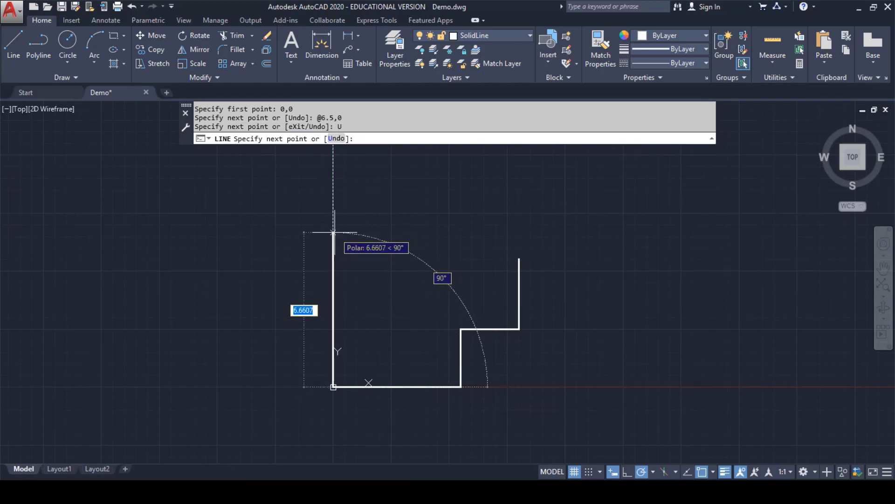
Draw the left edge @0,6.5, the top edge @6.5,0, and the diagonal to the stepped side's endpoint
type("0,6.")
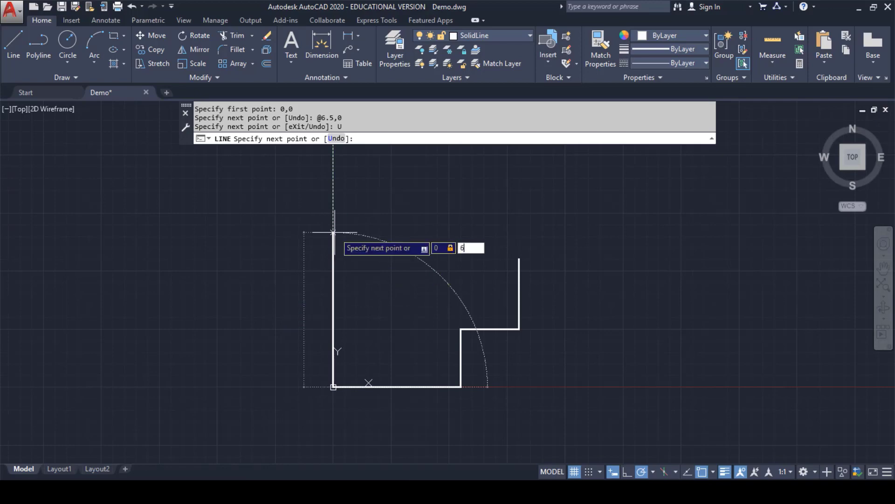
type("5")
key("Return")
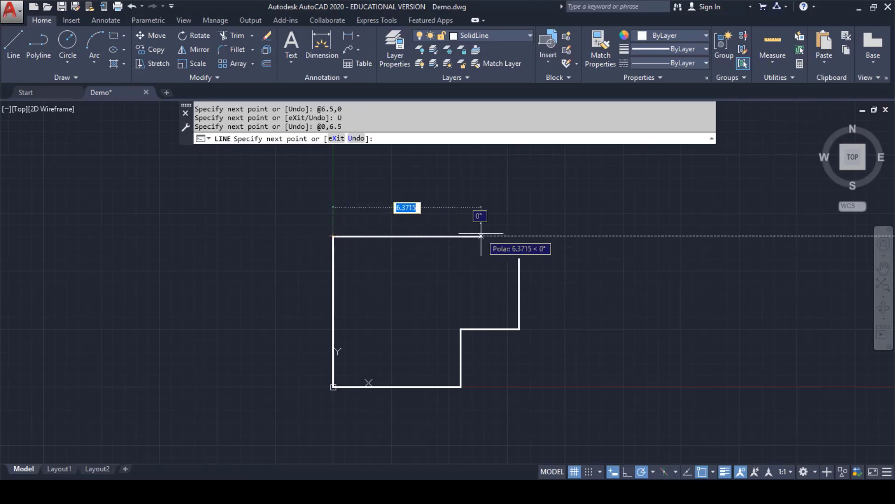
type("6.5,")
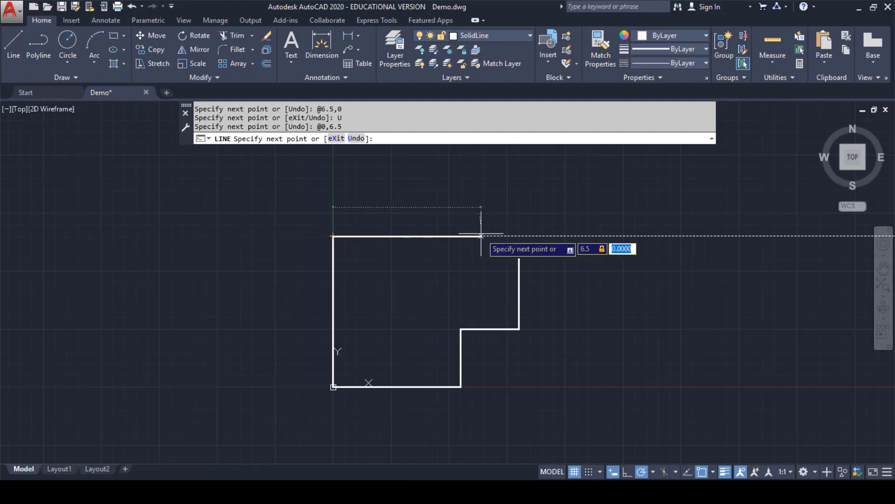
type("0")
key("Return")
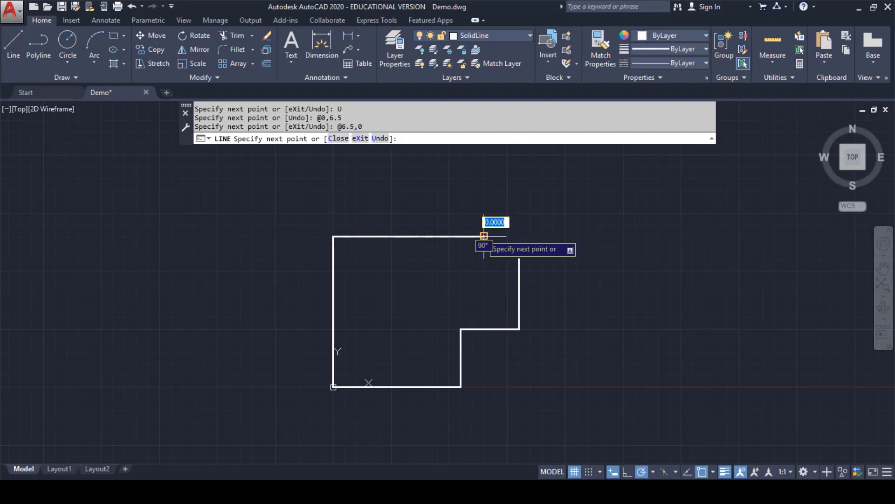
left_click(519, 259)
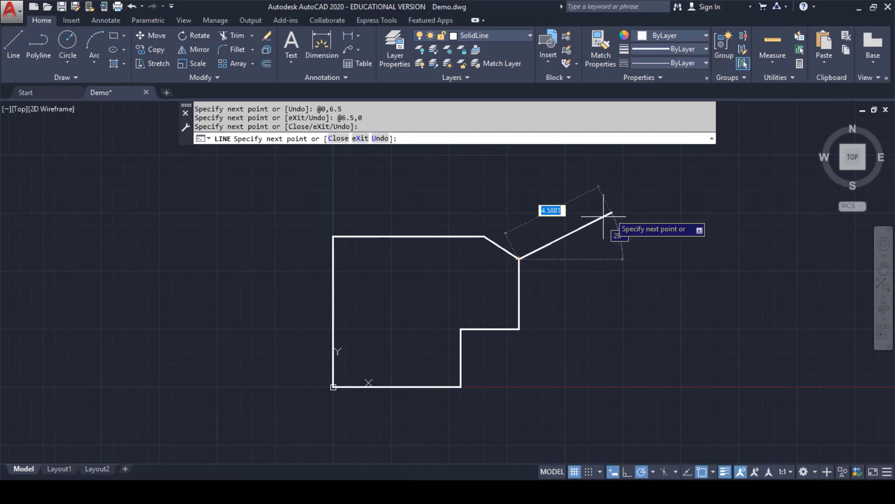
key("Escape")
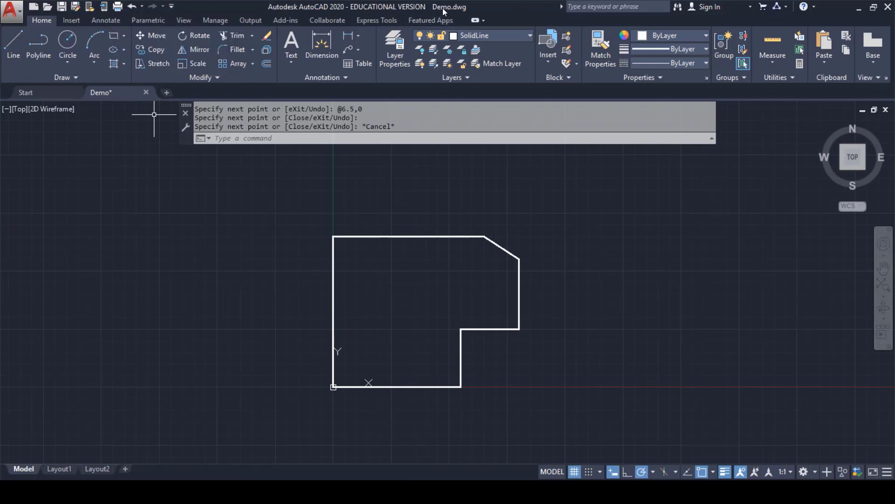
Use Save As, adding 2 after Demo in the file name, to save Demo2.dwg
left_click(74, 10)
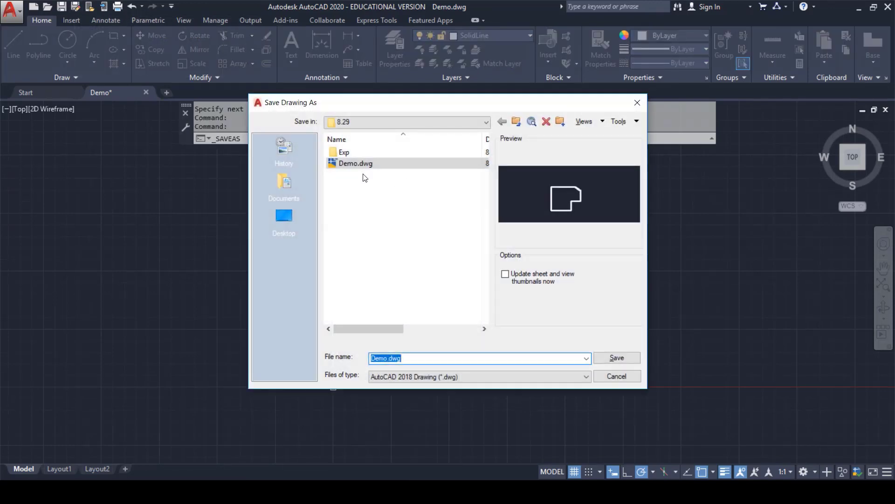
left_click(387, 359)
type("2")
left_click(618, 358)
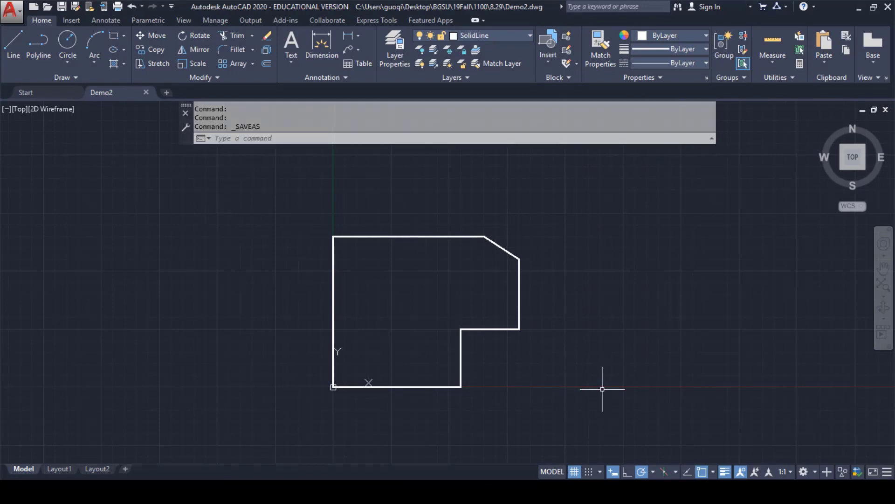
Erase all seven outline lines from Demo2 with a crossing window and Delete
left_click(598, 406)
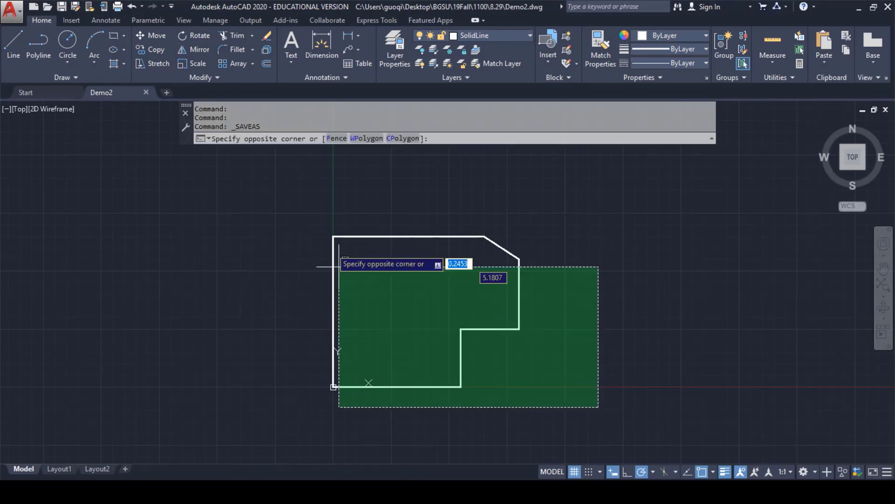
left_click(254, 194)
key("Delete")
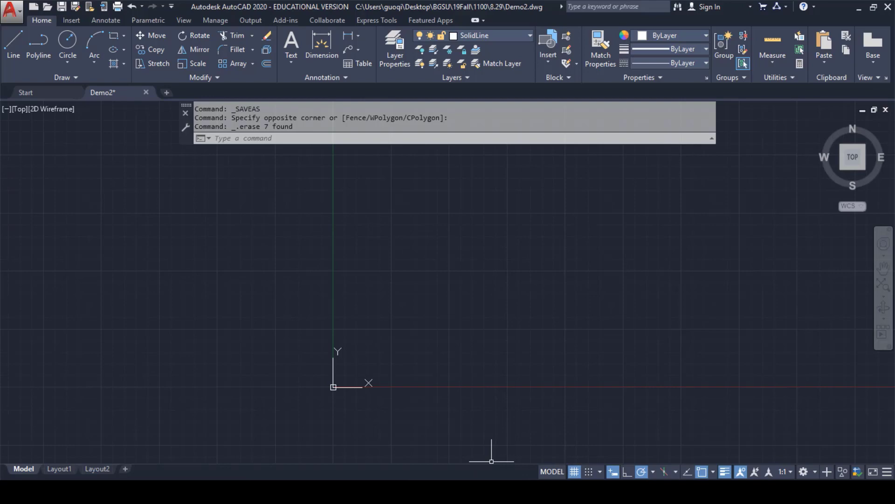
mouse_move(445, 492)
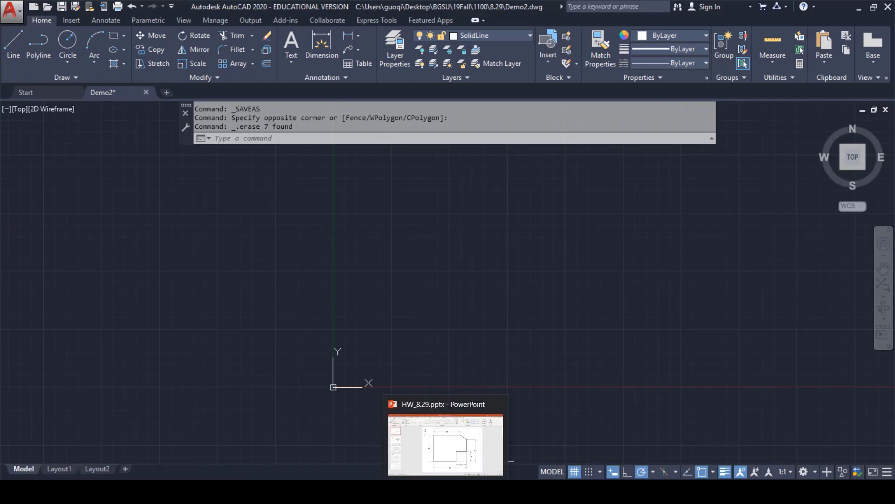
Bring the HW_8.29 presentation forward and show slide 2 with the coordinate grammar and angle directions
left_click(469, 444)
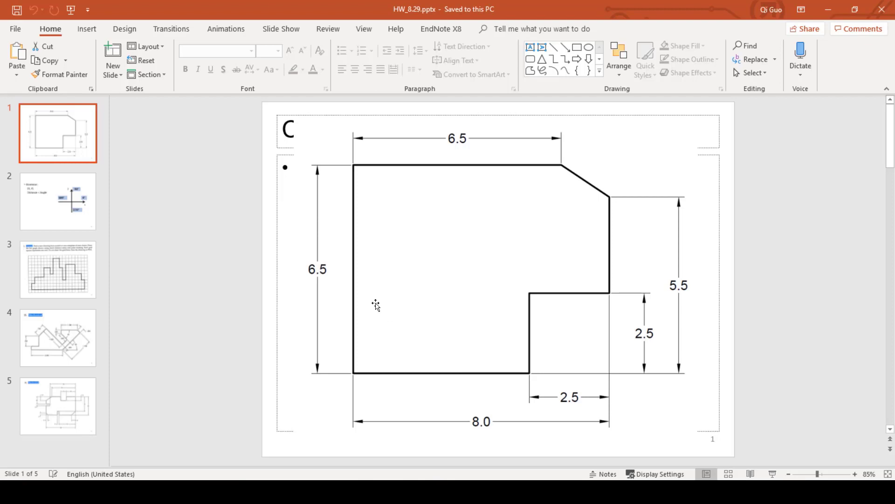
left_click(75, 214)
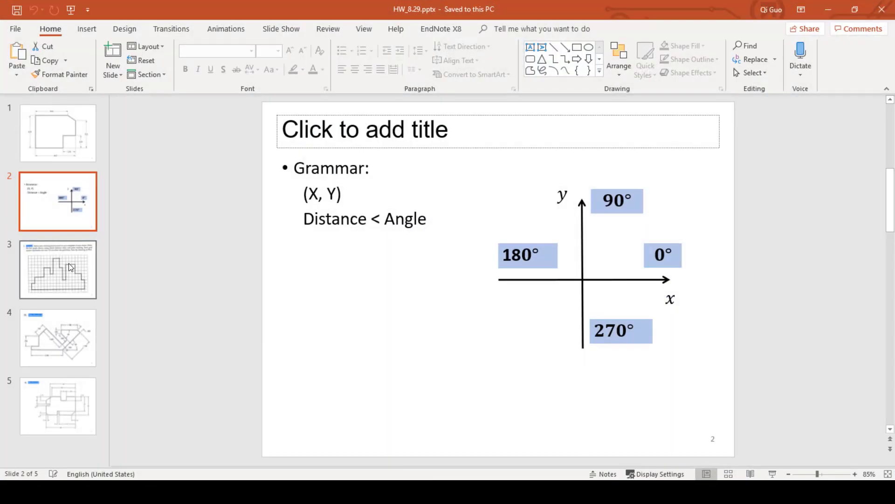
Flip between the slides and settle on slide 1 showing the 6.5, 5.5, 2.5 and 8.0 outline
left_click(46, 147)
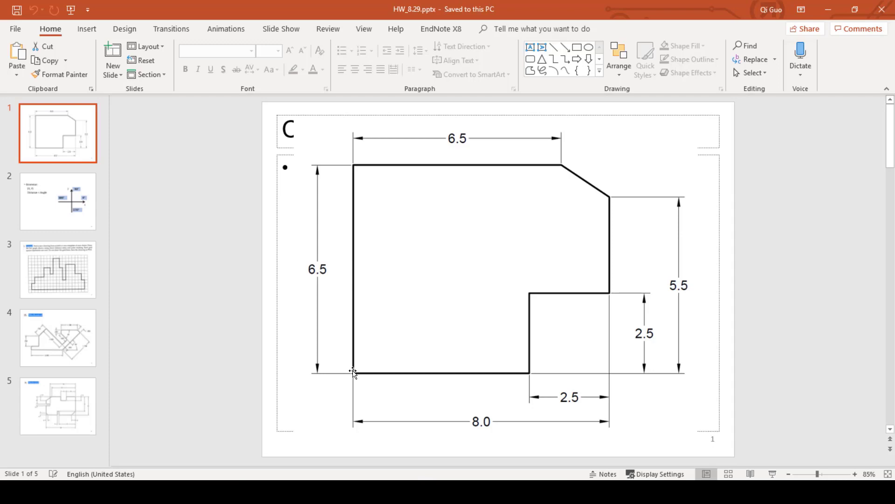
key("Down")
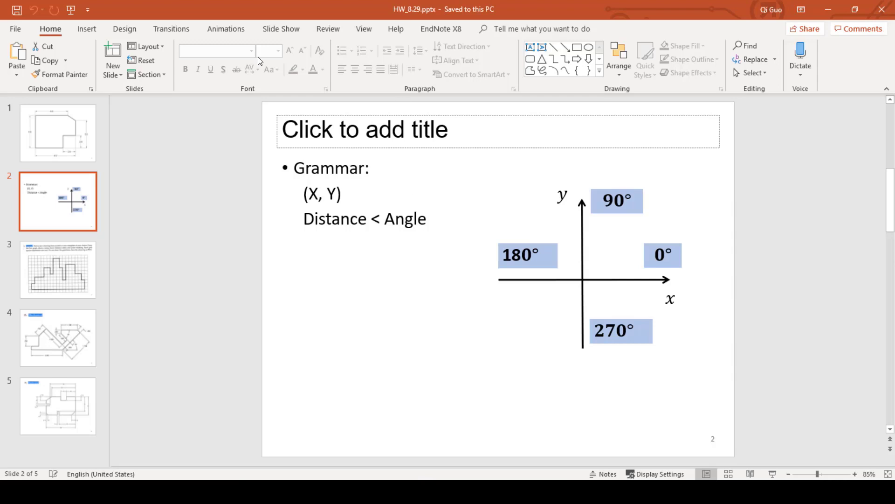
left_click(70, 139)
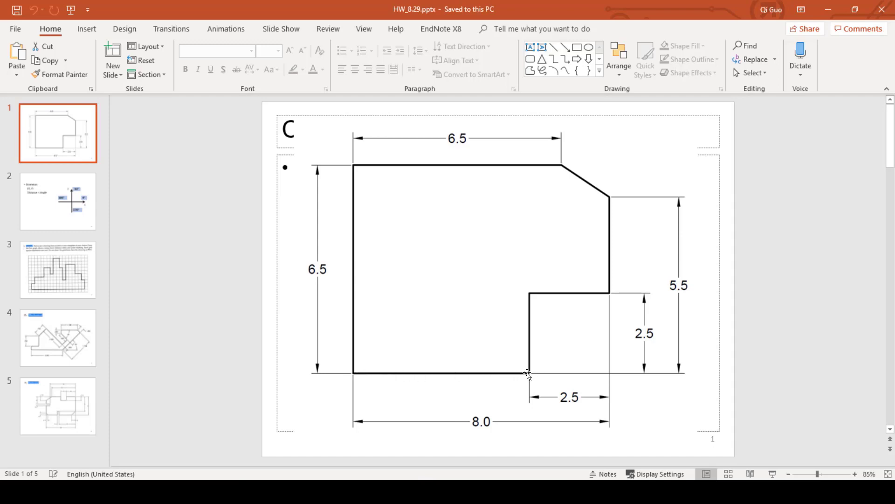
Compare the angle-direction slide with the dimensioned drawing slide, then switch back to the empty Demo2 drawing
left_click(45, 226)
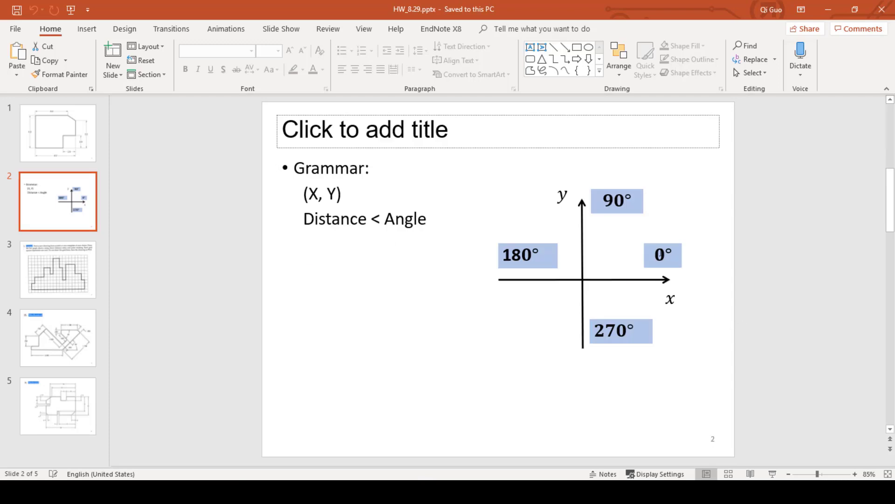
left_click(70, 139)
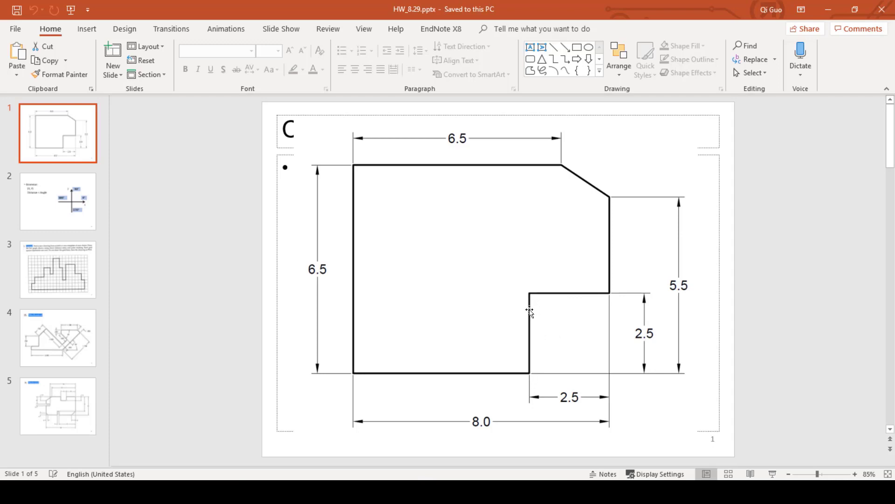
left_click(90, 196)
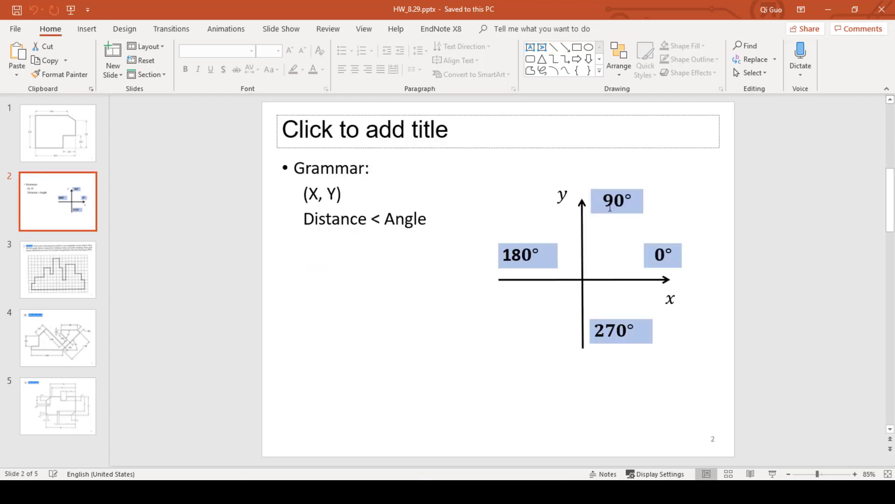
left_click(43, 157)
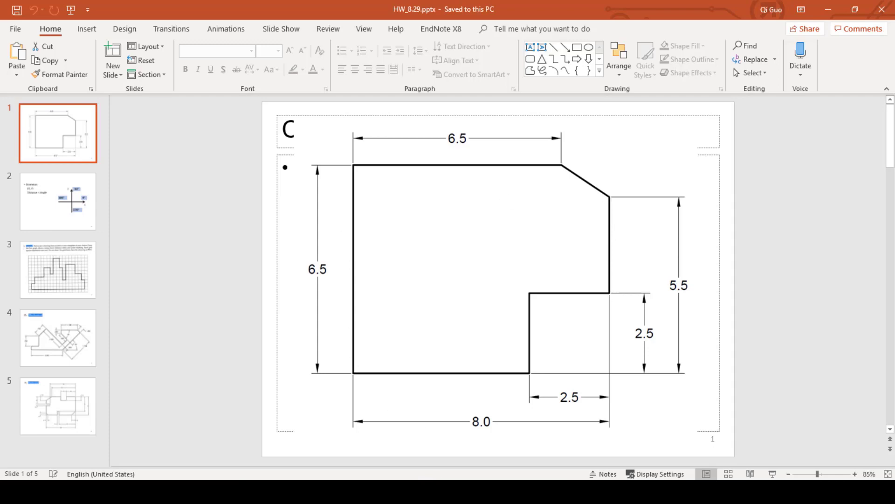
key("alt+Tab")
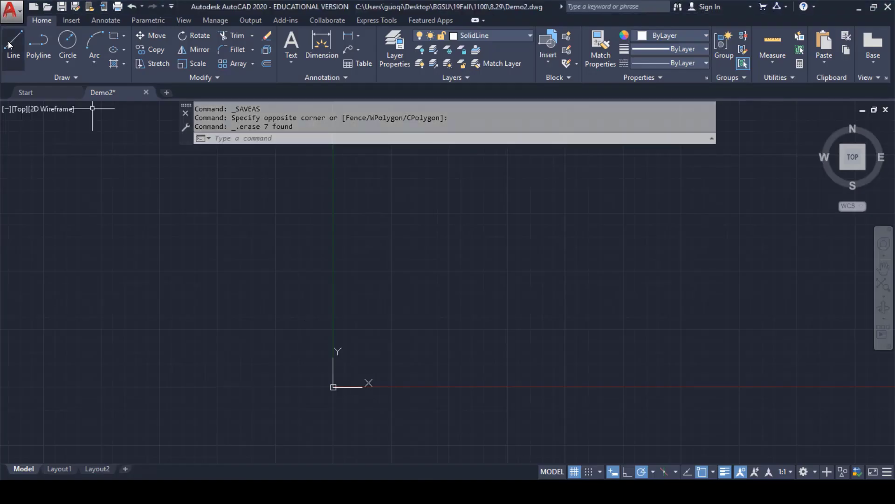
Start a line at 0,0 and draw polar segments @5.5<0 and @2.5<90
left_click(10, 44)
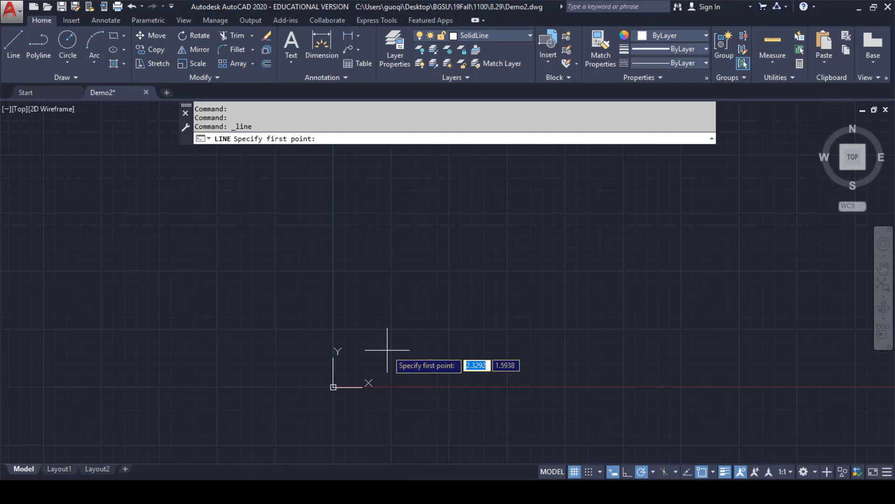
type("0,0")
key("Return")
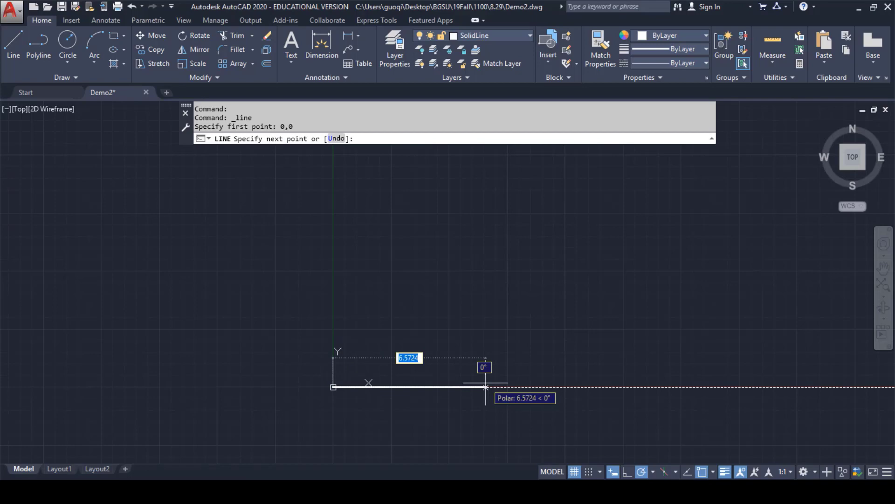
type("5.5")
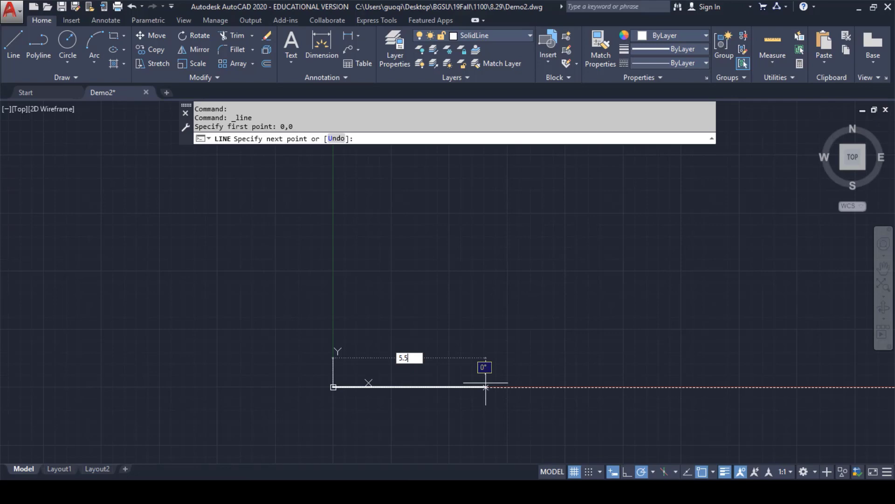
key("Tab")
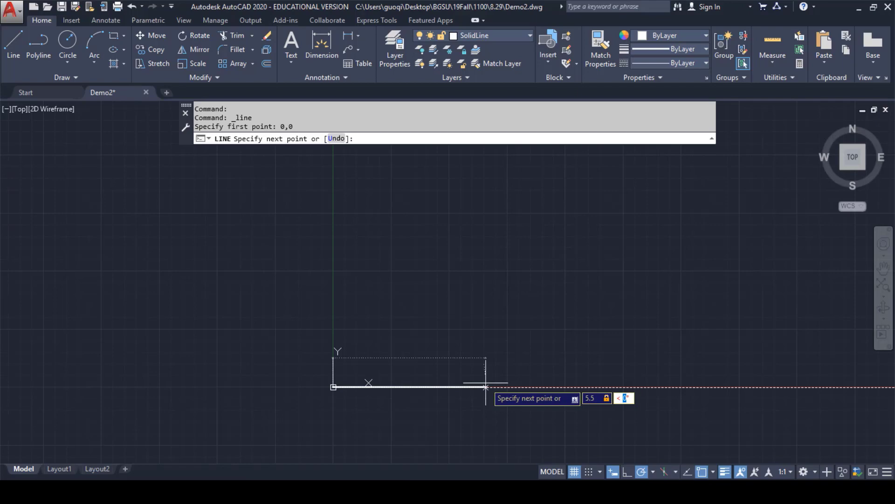
type("0")
key("Return")
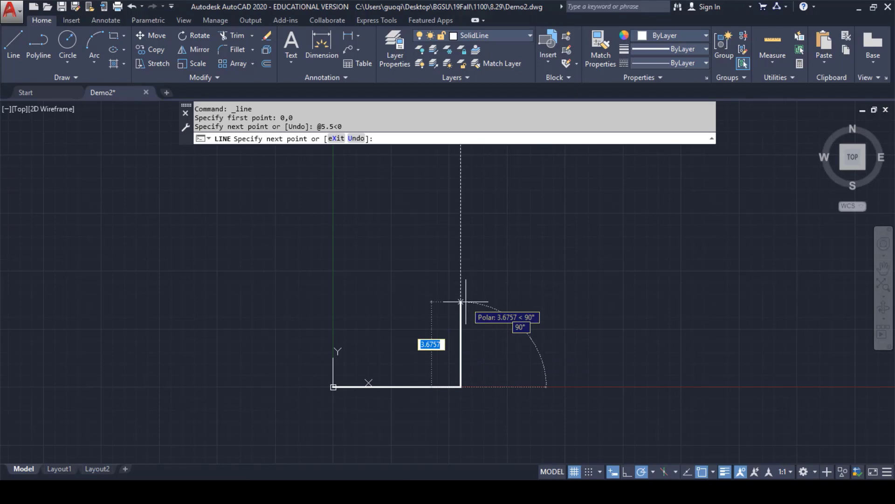
type("2.5")
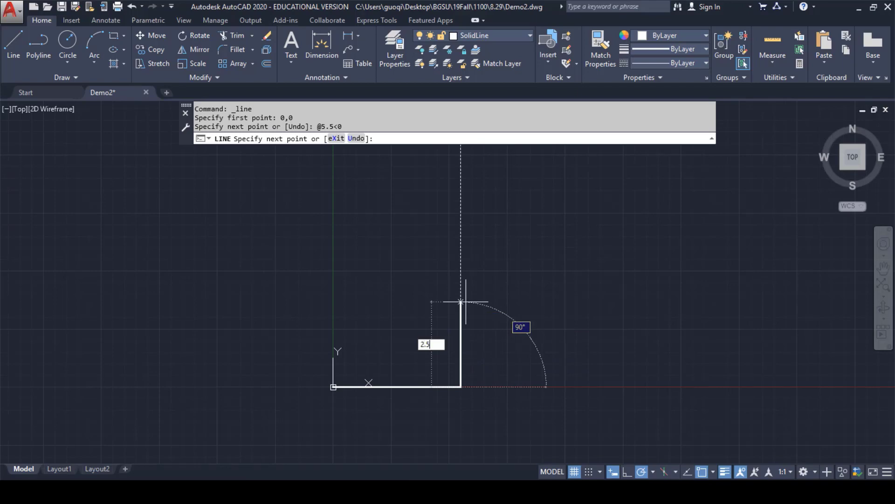
key("Tab")
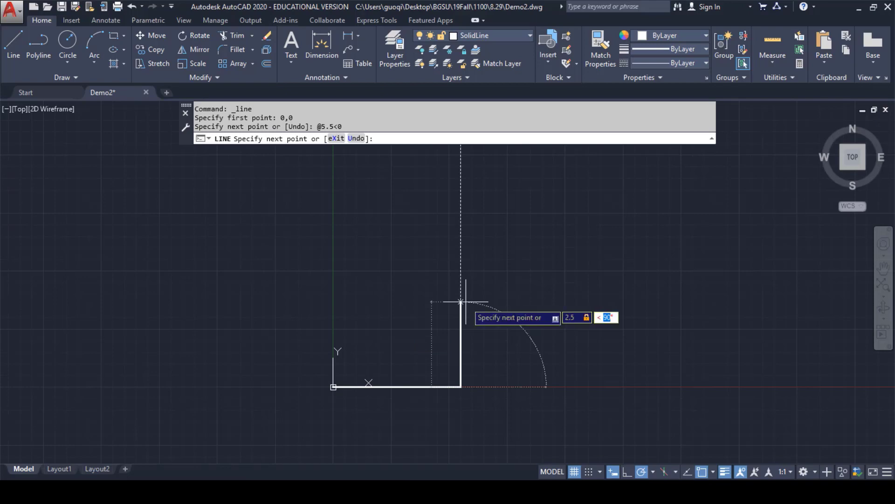
type("90")
key("Return")
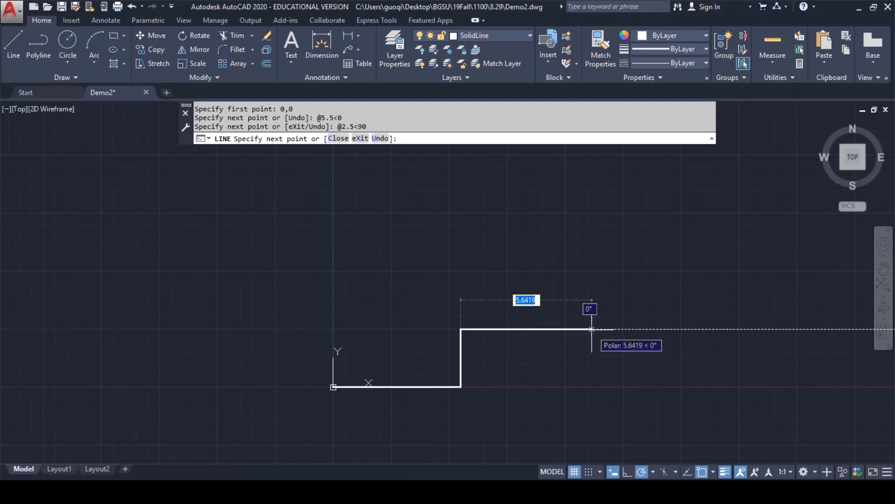
Continue with polar segments @2.5<0 and @3<90, then end the LINE command
type("2.5")
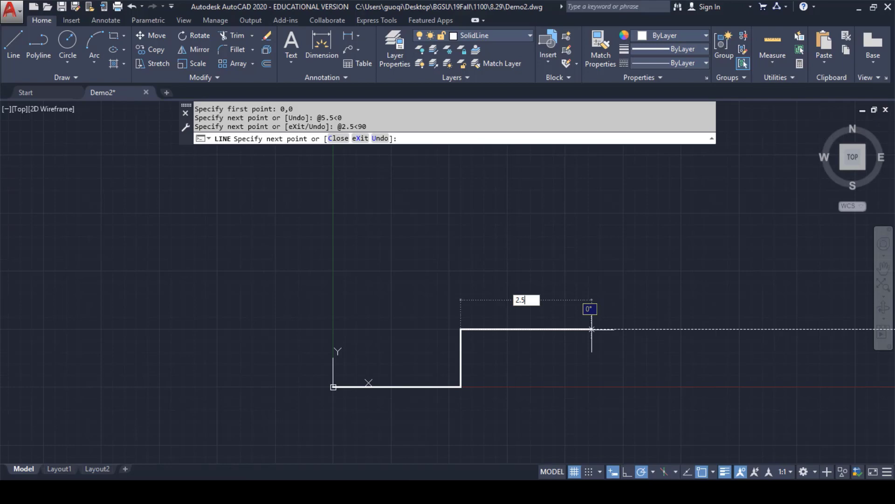
type("<")
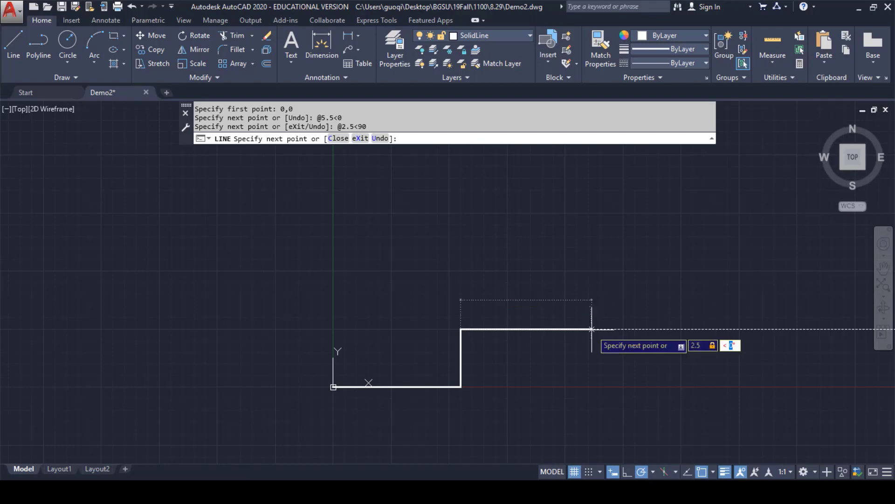
type("0")
key("Return")
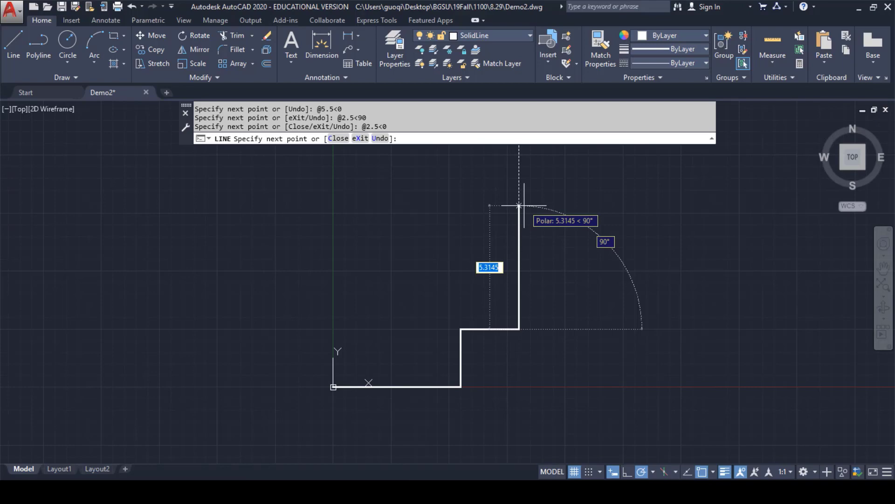
type("3")
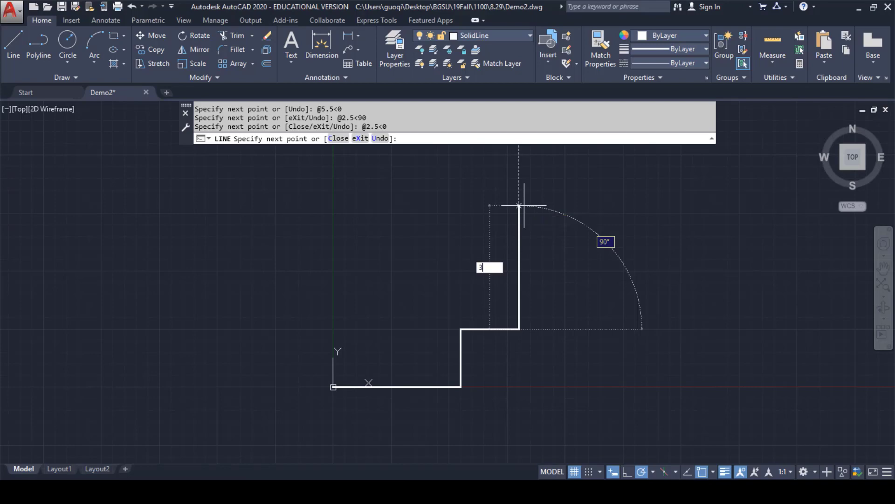
key("Tab")
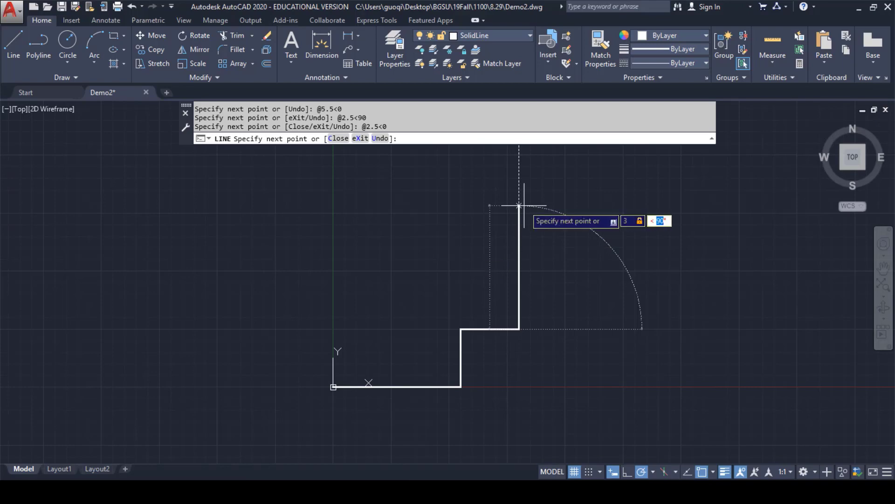
key("Return")
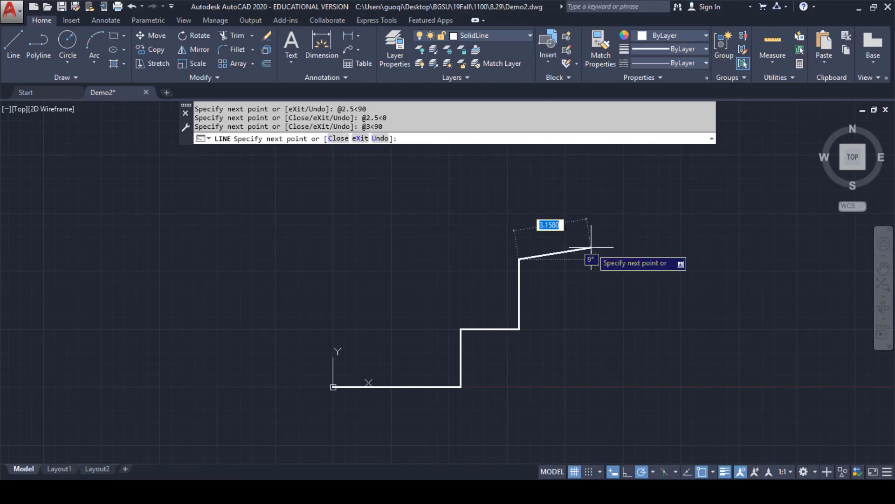
key("Escape")
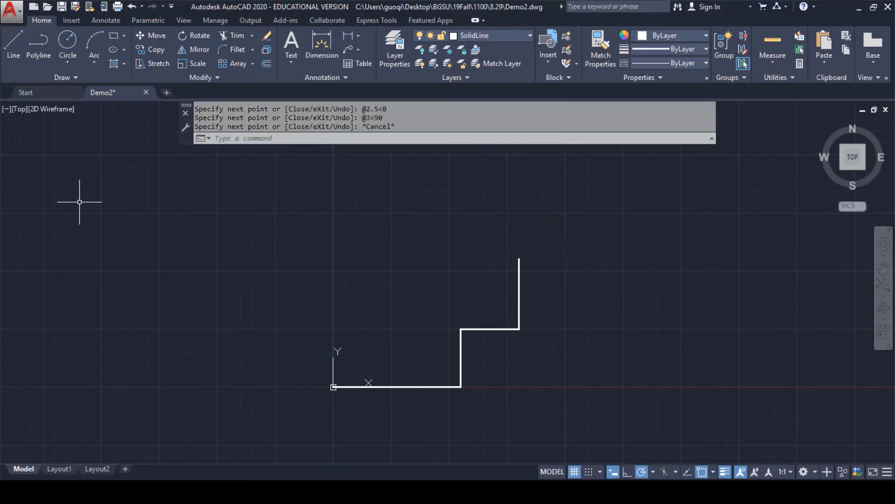
Draw from 0,0 polar segments @6.5<90 and @6.5<0, then a diagonal to the right edge's top
left_click(13, 43)
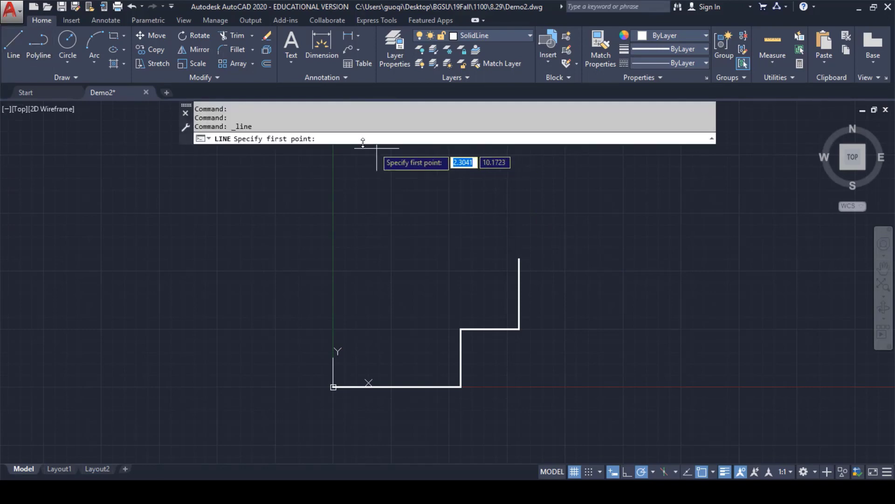
type("0,0")
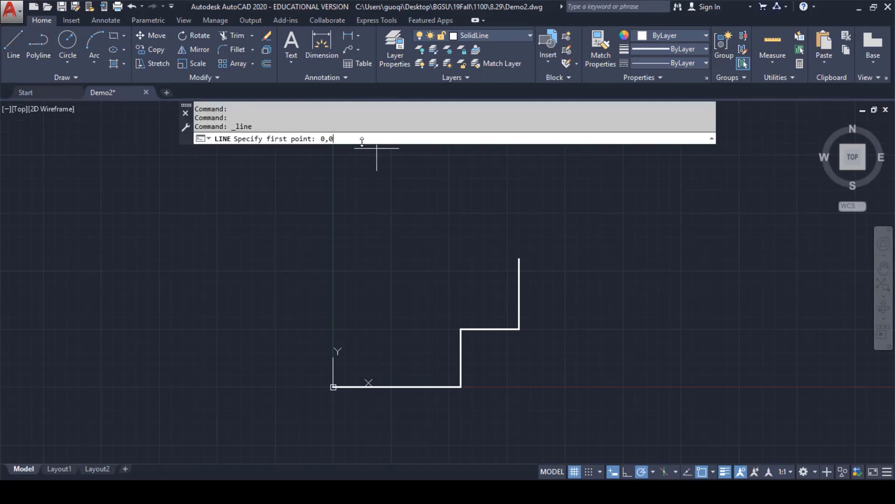
key("Return")
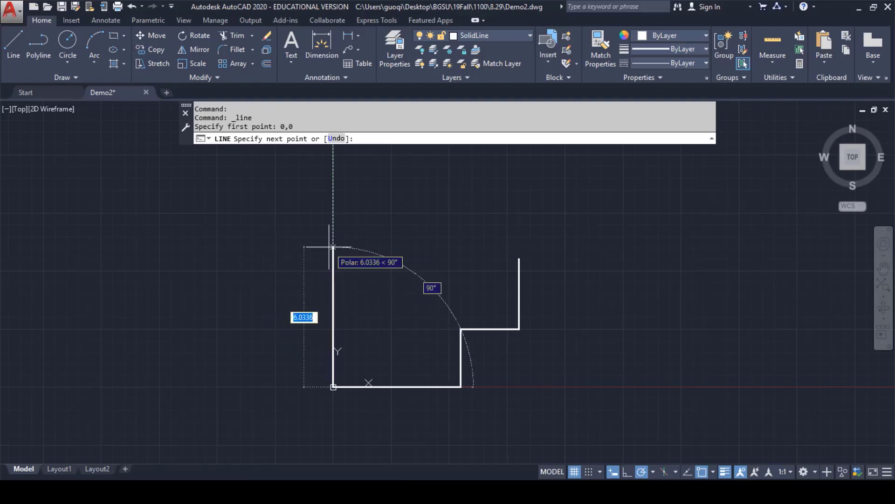
type("6.5")
key("Tab")
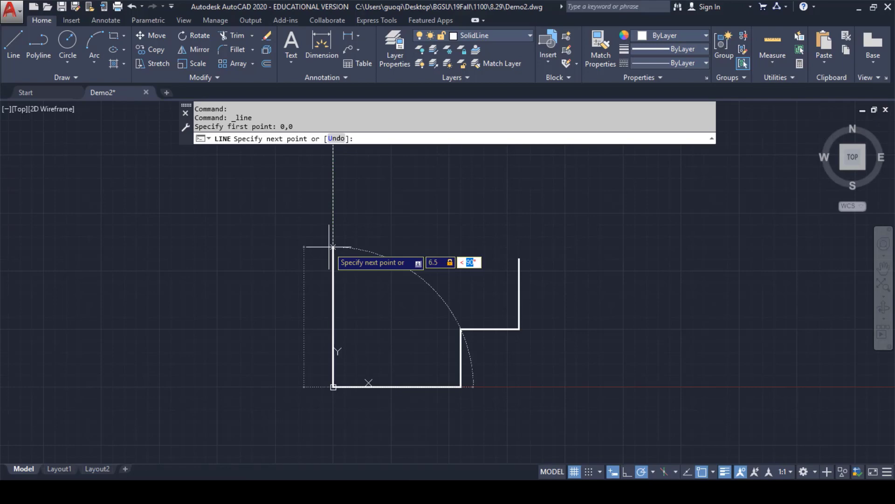
type("90")
key("Return")
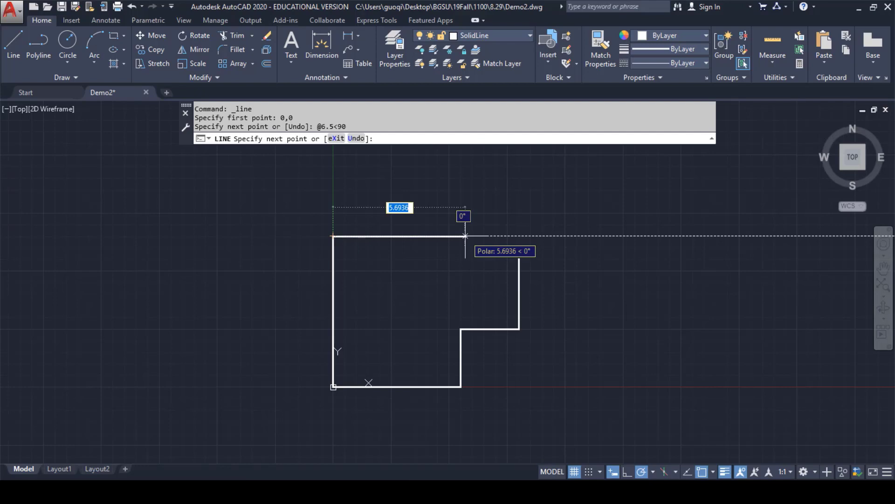
type("6.5")
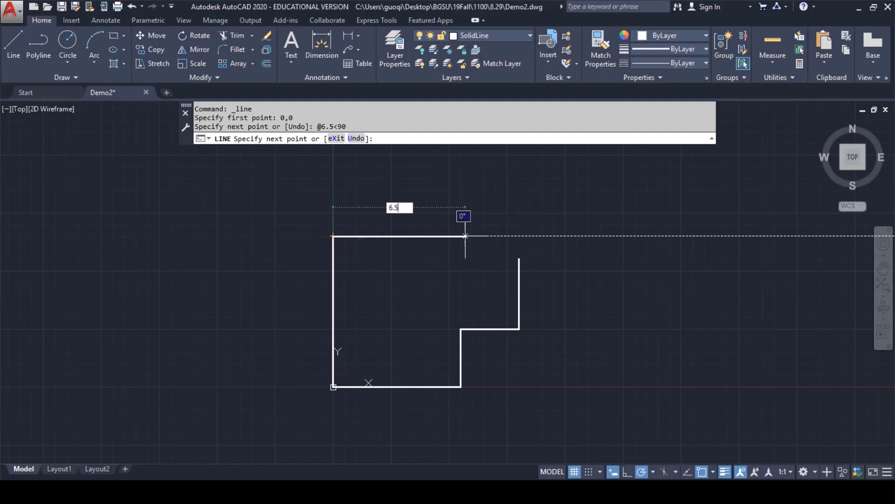
key("Tab")
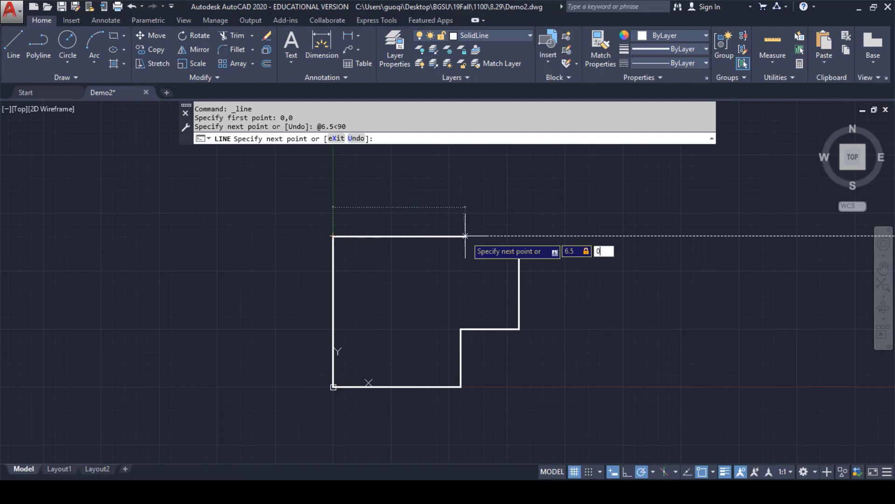
key("Return")
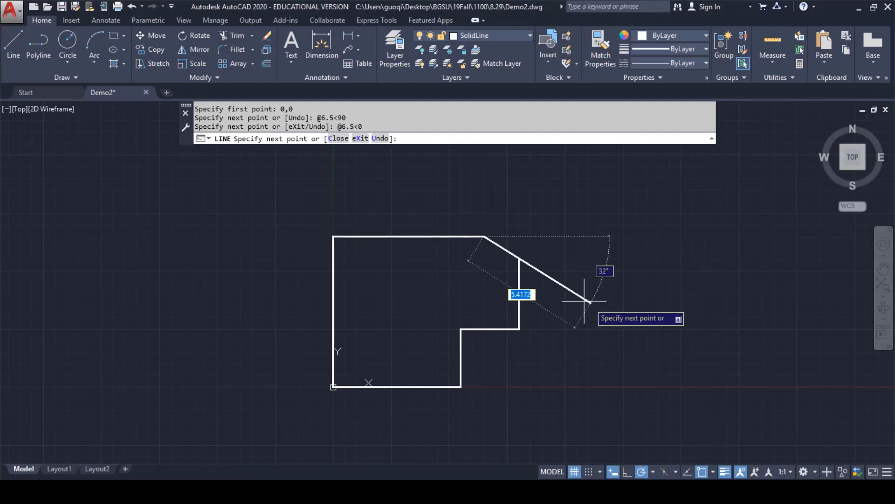
left_click(519, 259)
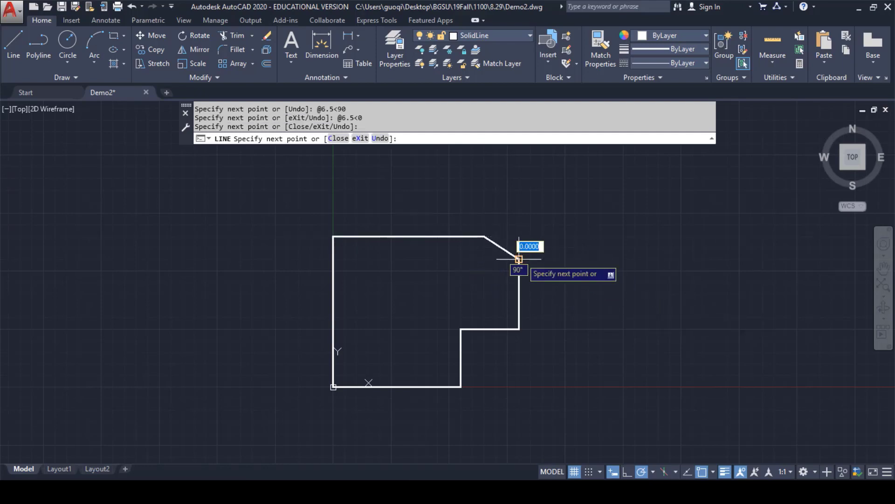
key("Escape")
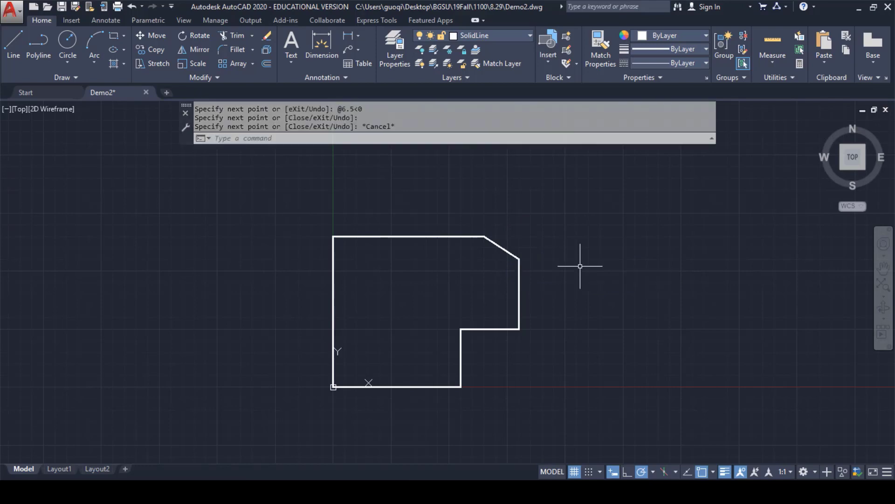
Save the drawing as Demo3.dwg in the 8.29 folder
left_click(75, 7)
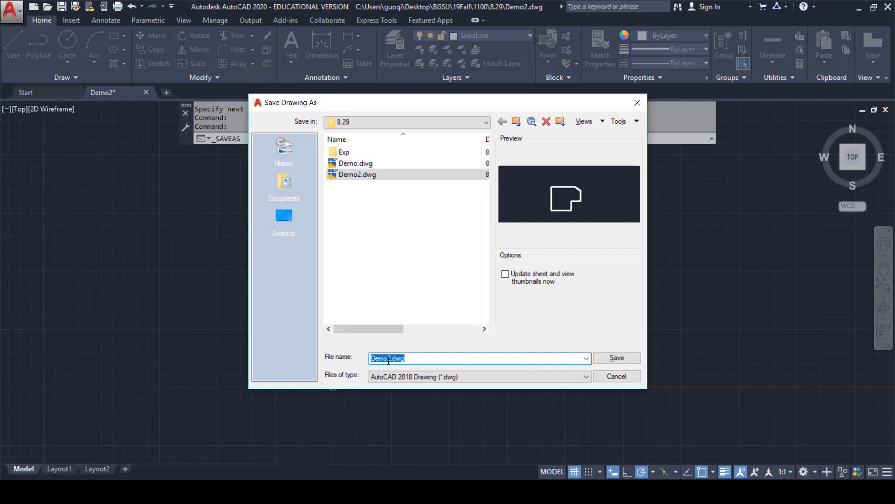
left_click(390, 359)
key("BackSpace")
type("3")
left_click(611, 359)
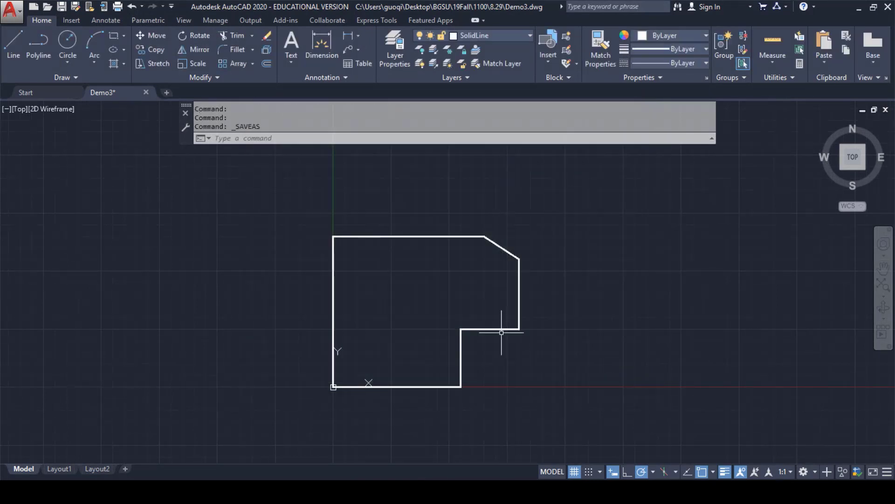